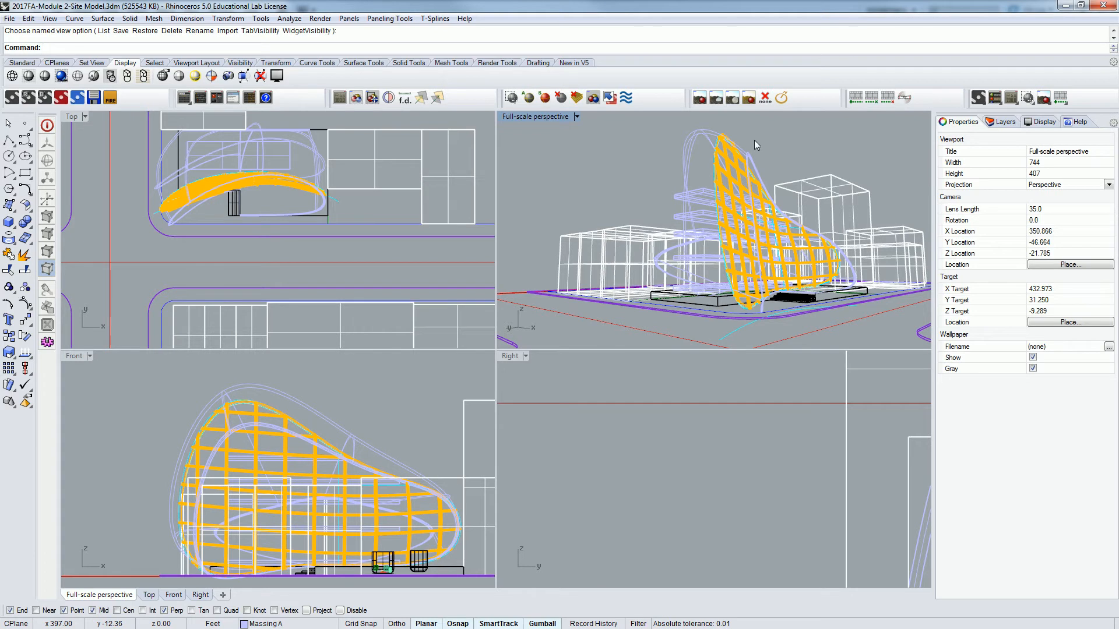
Select all the site model geometry in the Top view and turn off its surface isocurves
left_click(732, 169)
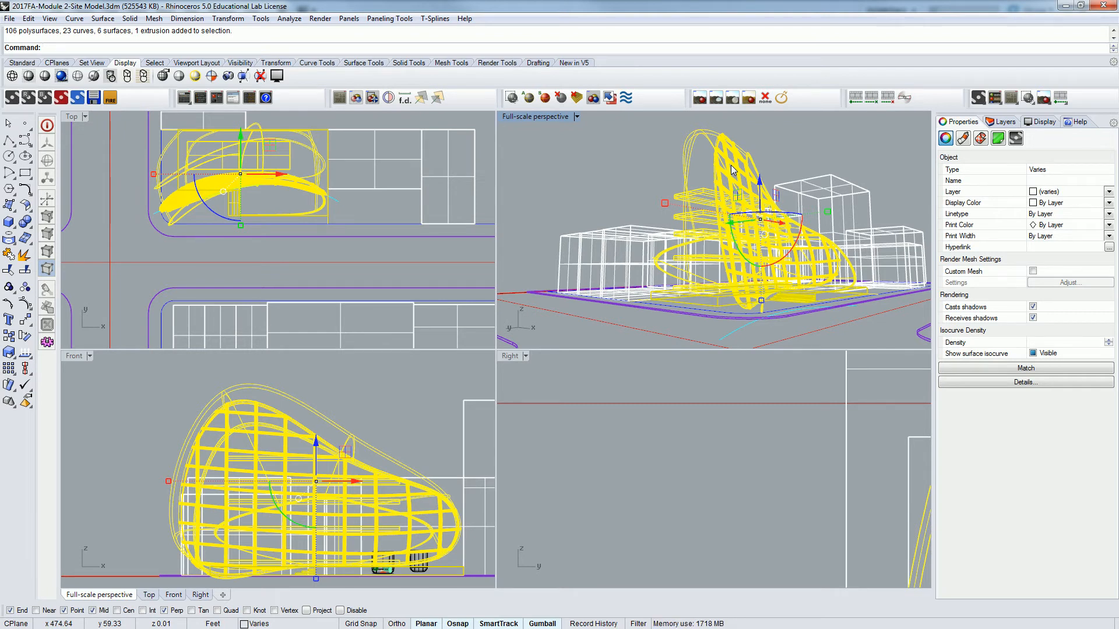
left_click(880, 159)
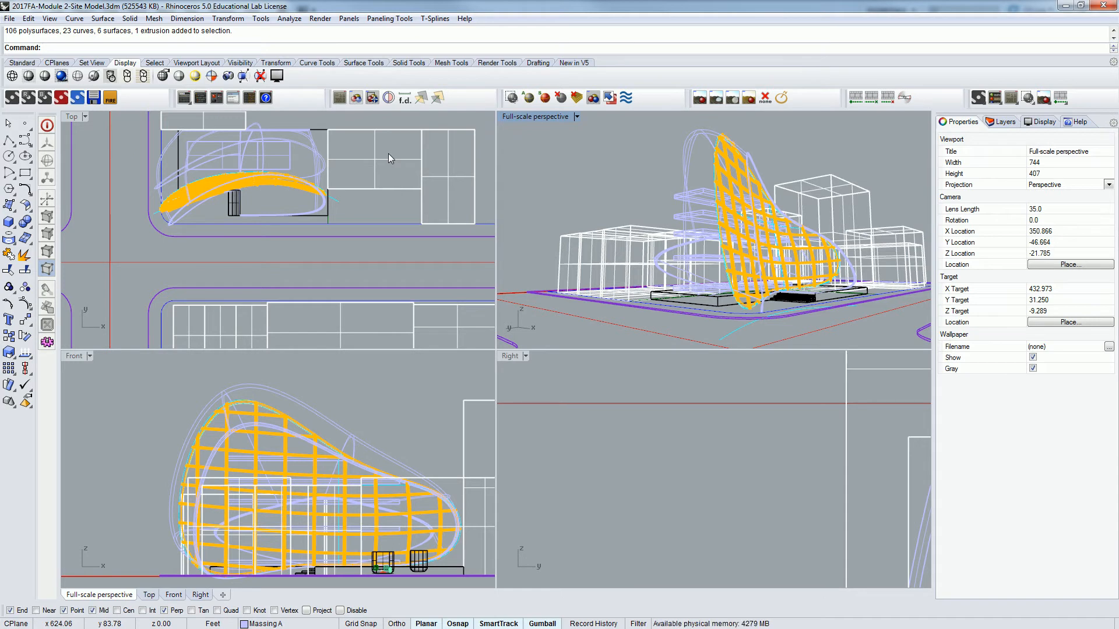
left_click(397, 201)
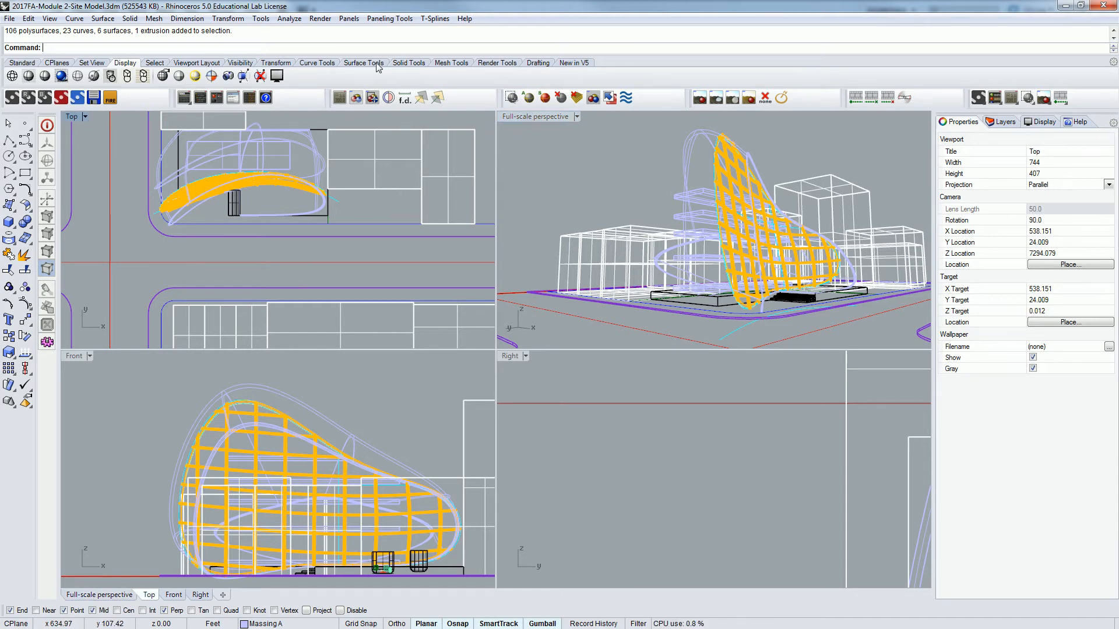
left_click(316, 63)
scroll(375, 157, "down", 16)
right_click_drag(445, 155, 412, 187)
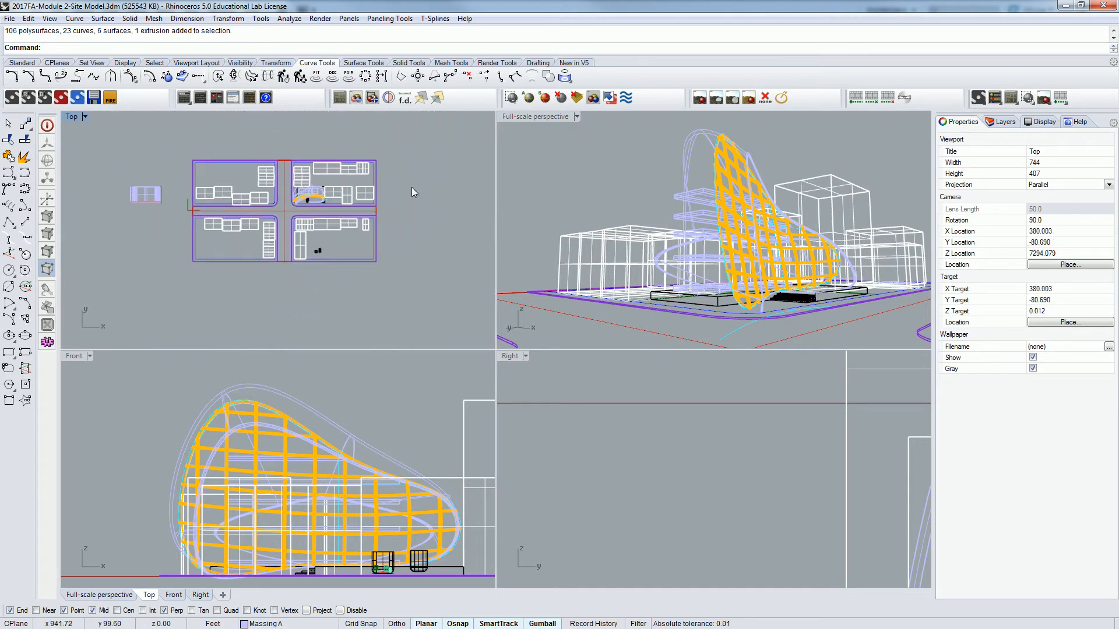
left_click_drag(415, 140, 181, 284)
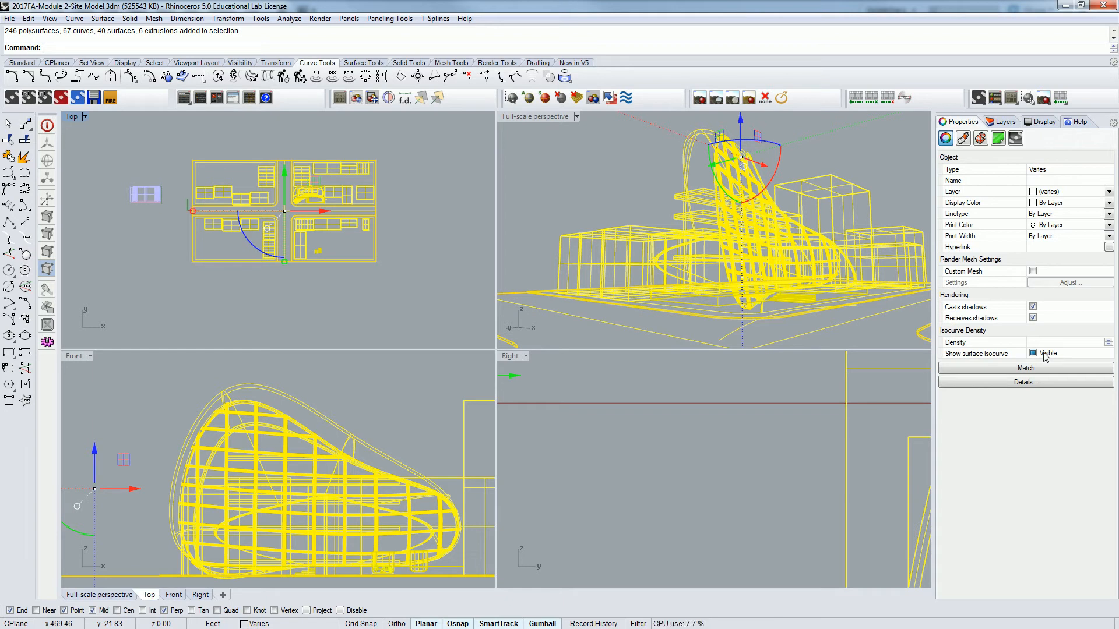
left_click(1038, 354)
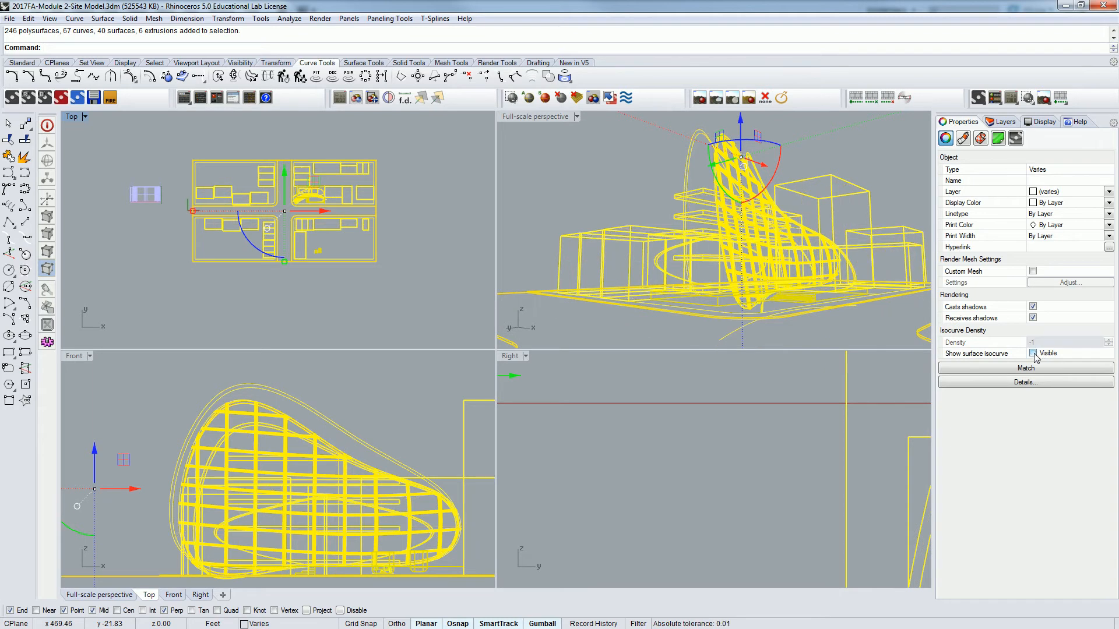
left_click(604, 164)
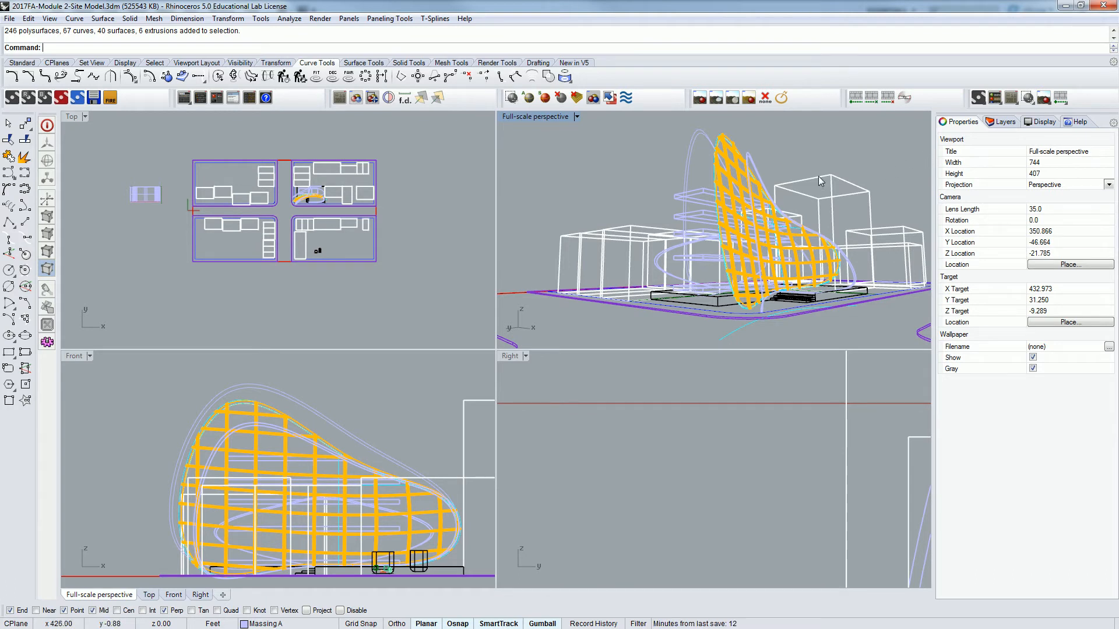
Delete the stray curve in front of the site in the Full-scale perspective view
left_click_drag(397, 138, 450, 178)
left_click(926, 150)
left_click_drag(504, 346, 504, 346)
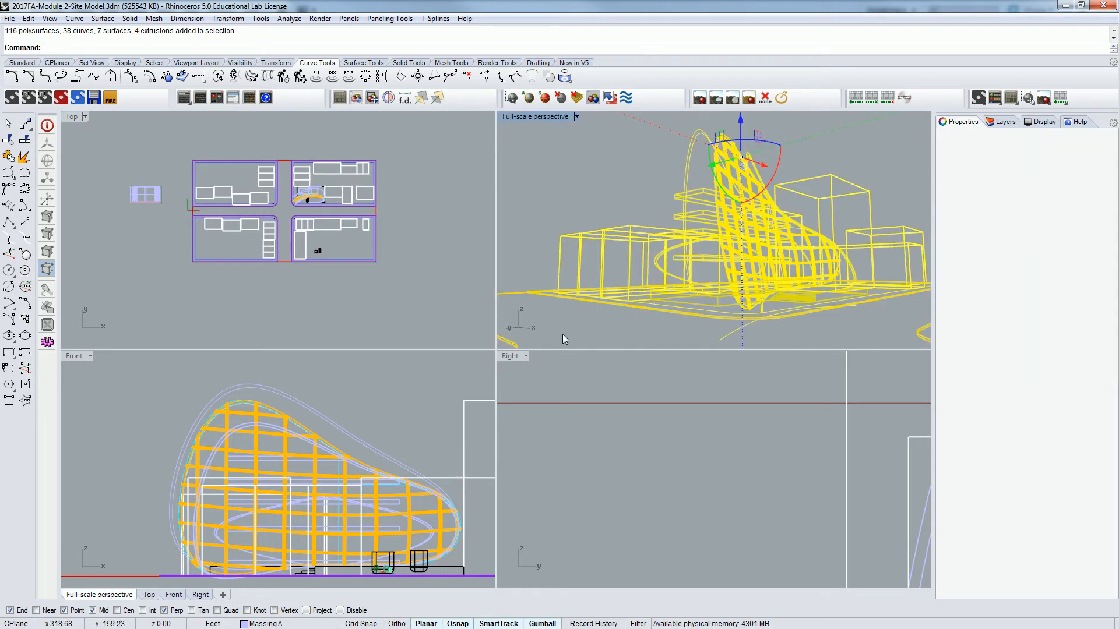
left_click(668, 323)
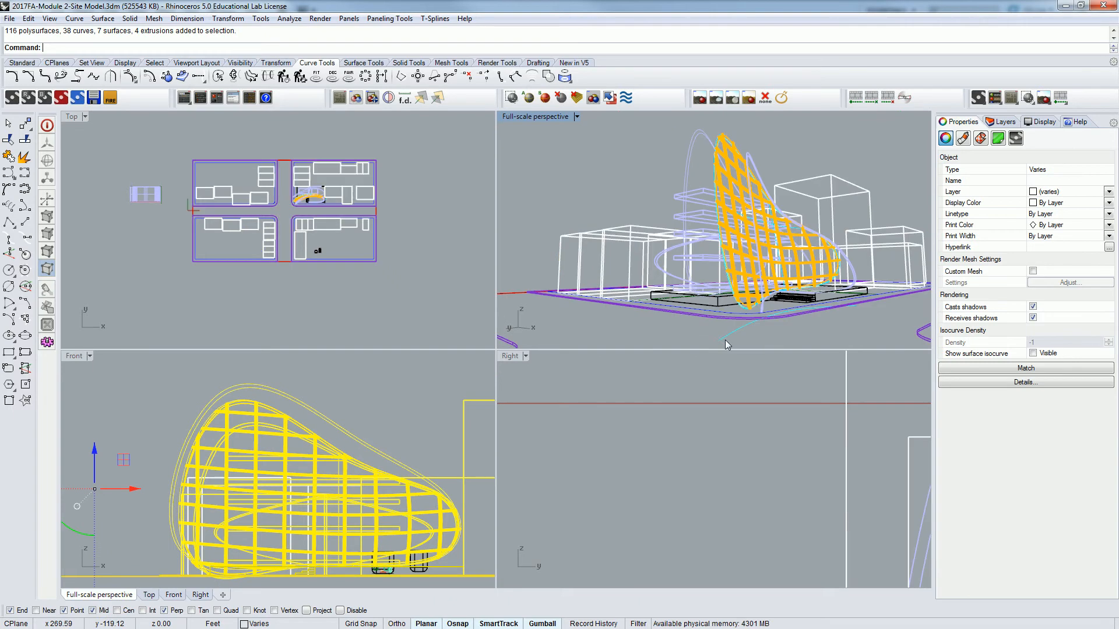
left_click(725, 340)
key("Delete")
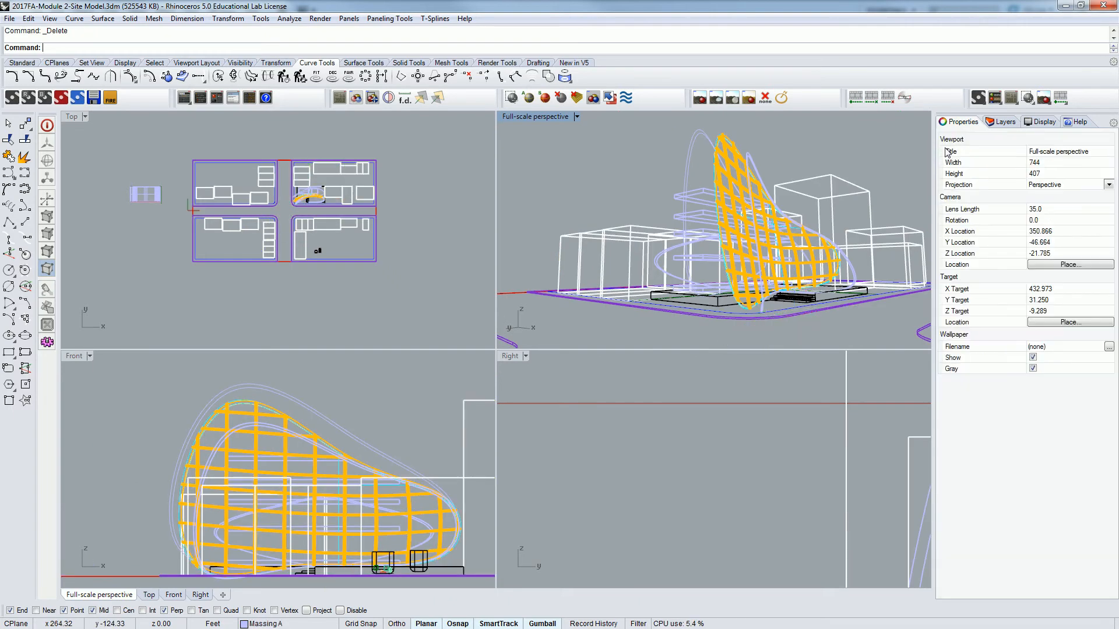
Run Make2D on everything shown in the perspective, using the current view with source layers maintained and hidden lines shown
left_click_drag(928, 138, 500, 344)
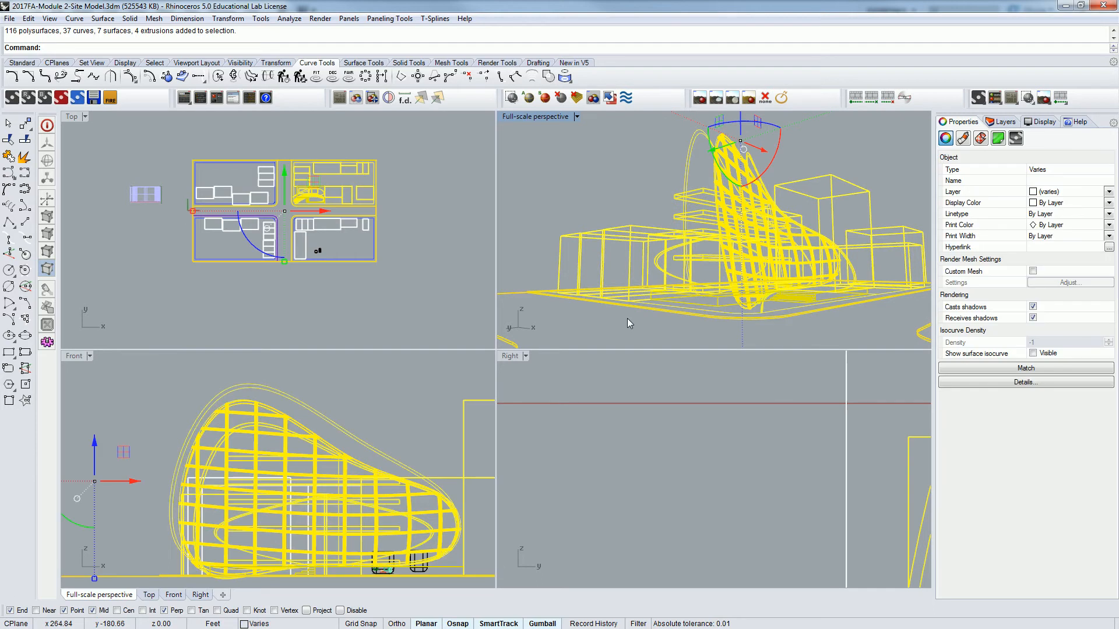
type("Make2D")
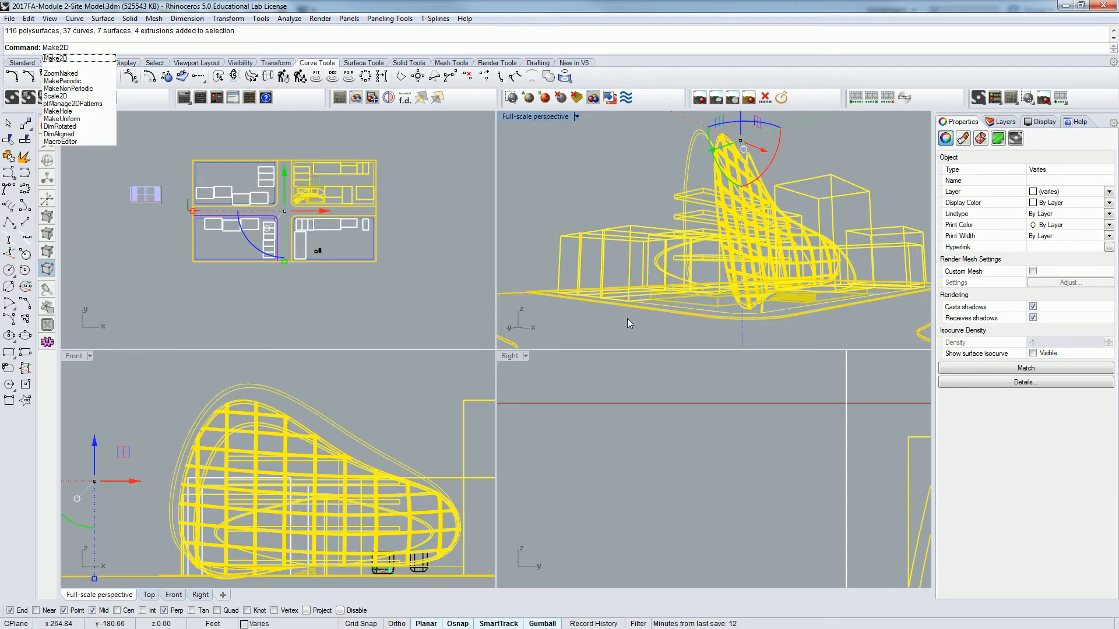
key("Return")
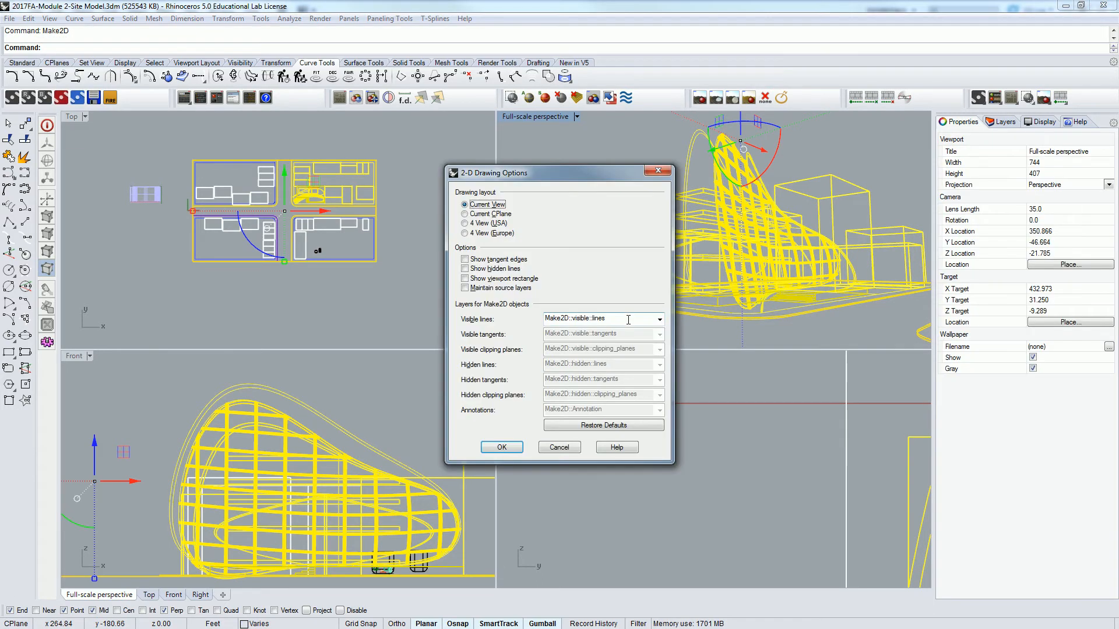
left_click_drag(599, 174, 690, 146)
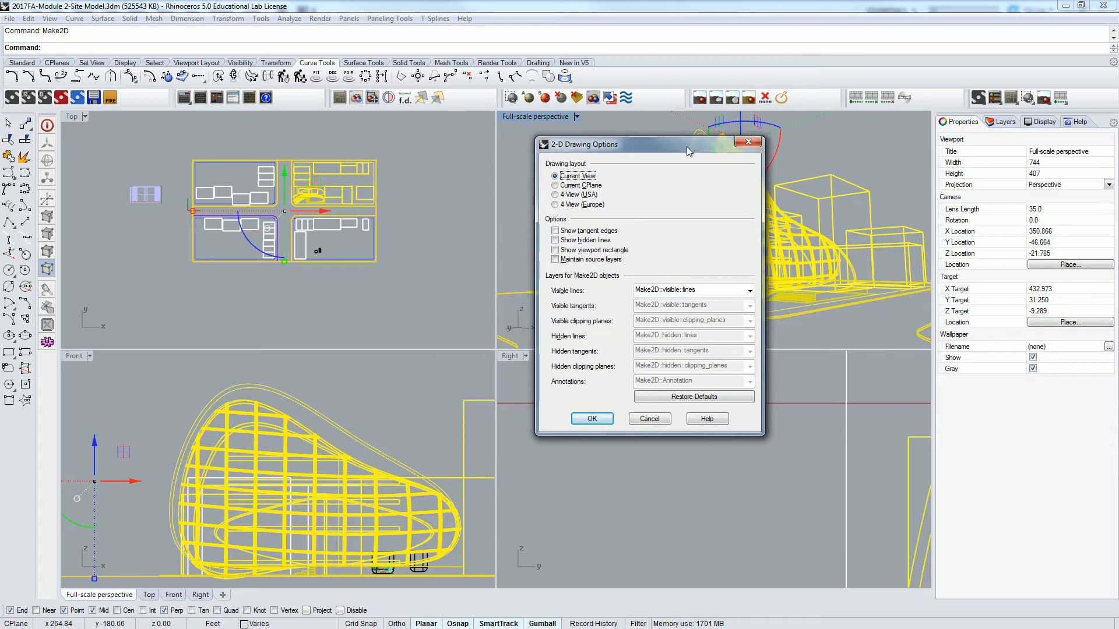
left_click(557, 260)
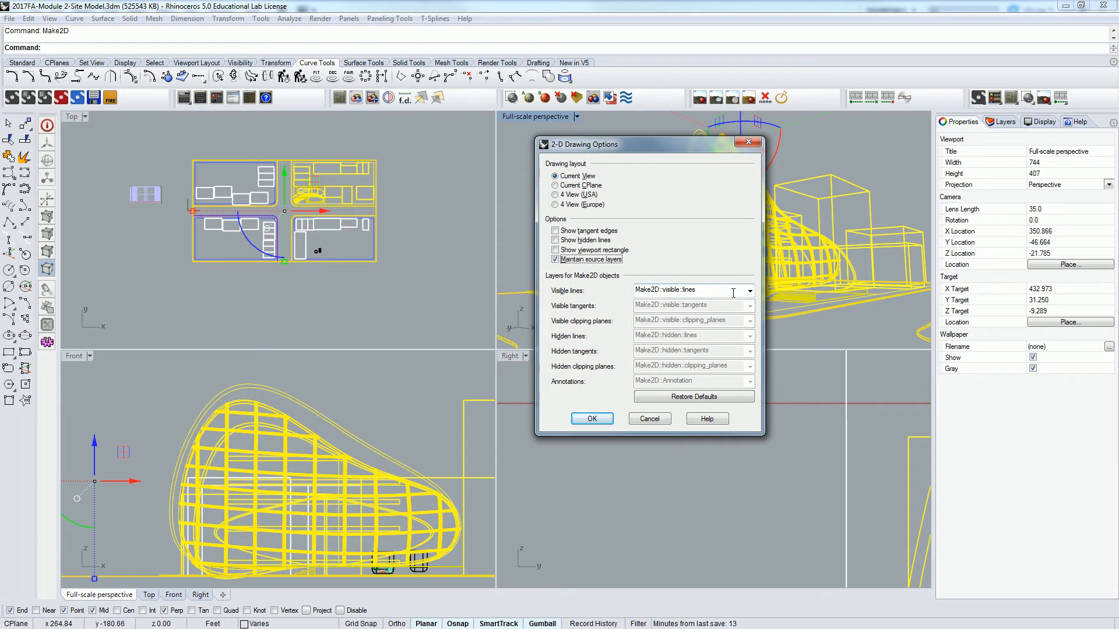
left_click(600, 243)
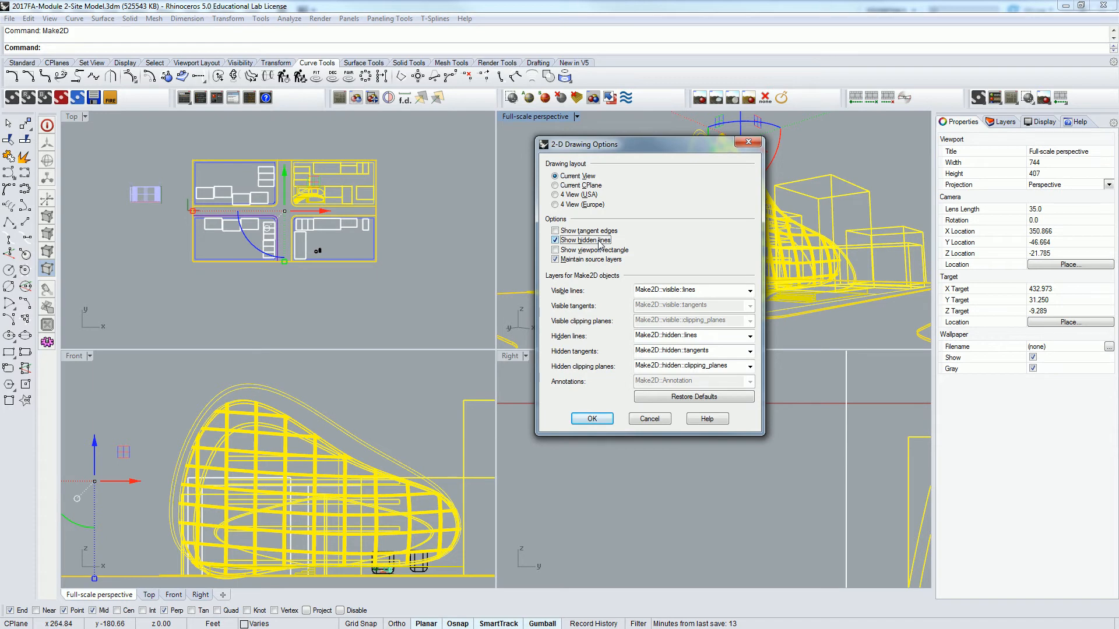
left_click(592, 418)
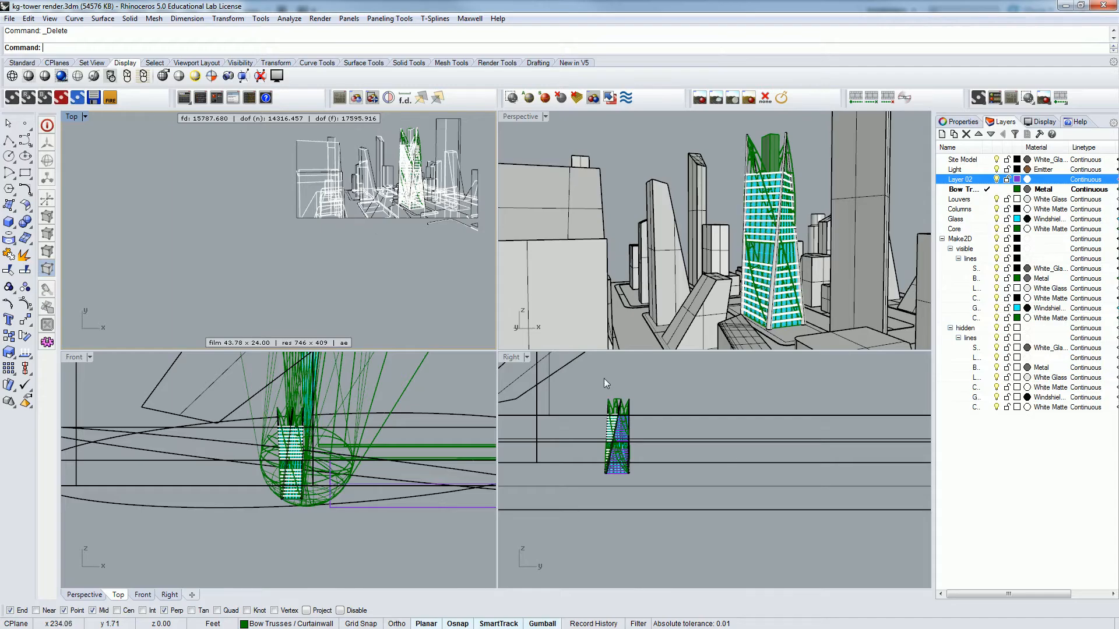
Select the whole 2D line drawing in the kg-tower model's Top view and export it as a Rhino 5 file named Render BG
scroll(468, 148, "up", 5)
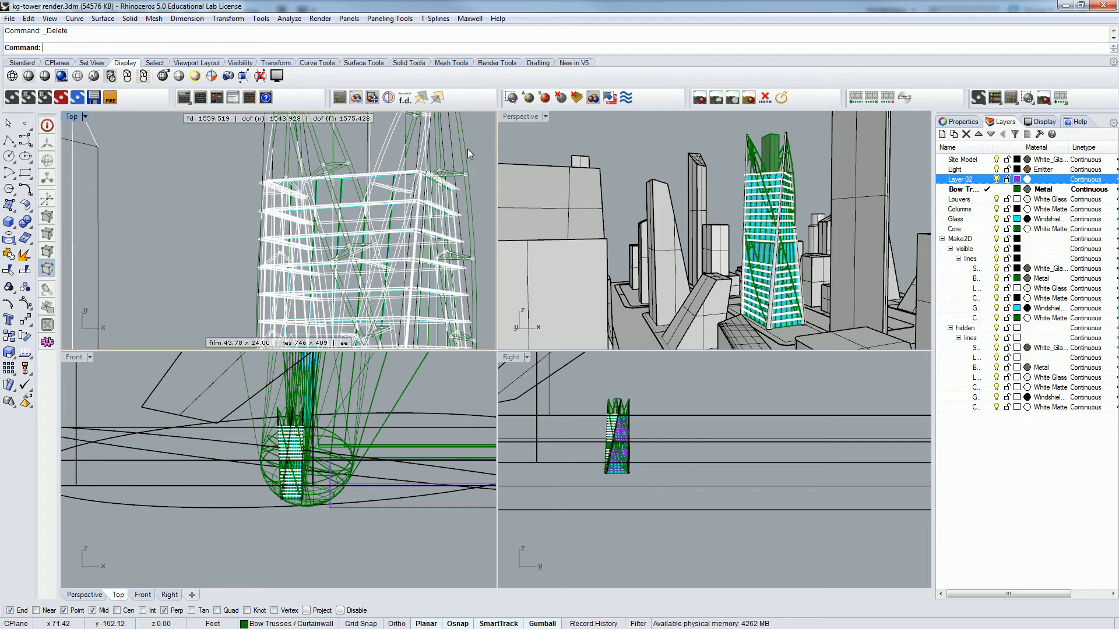
scroll(455, 146, "down", 8)
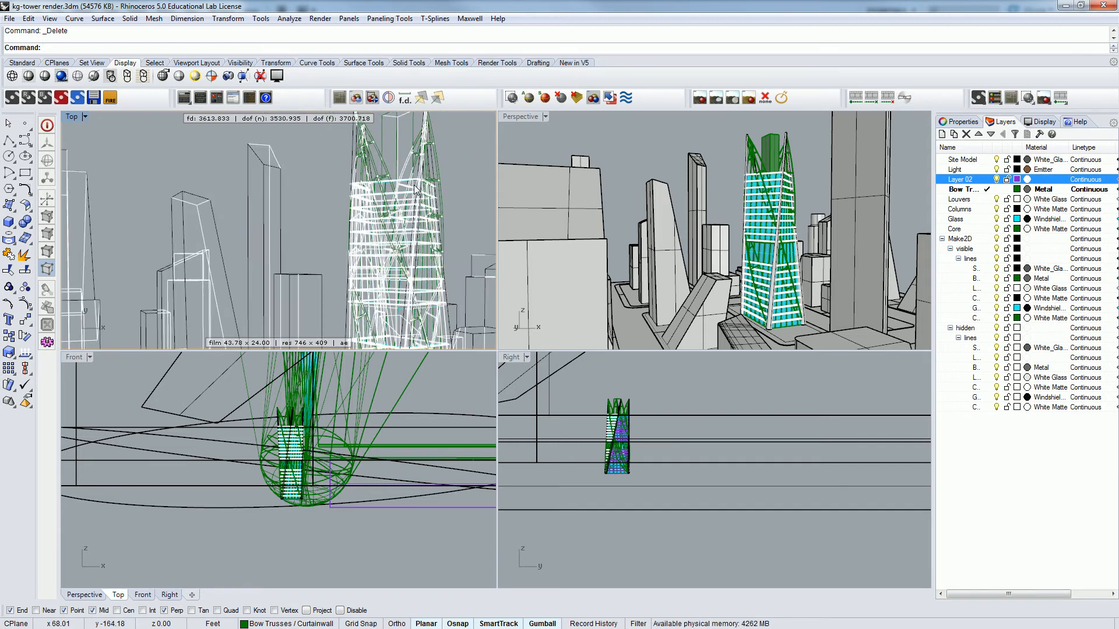
right_click_drag(460, 155, 377, 176)
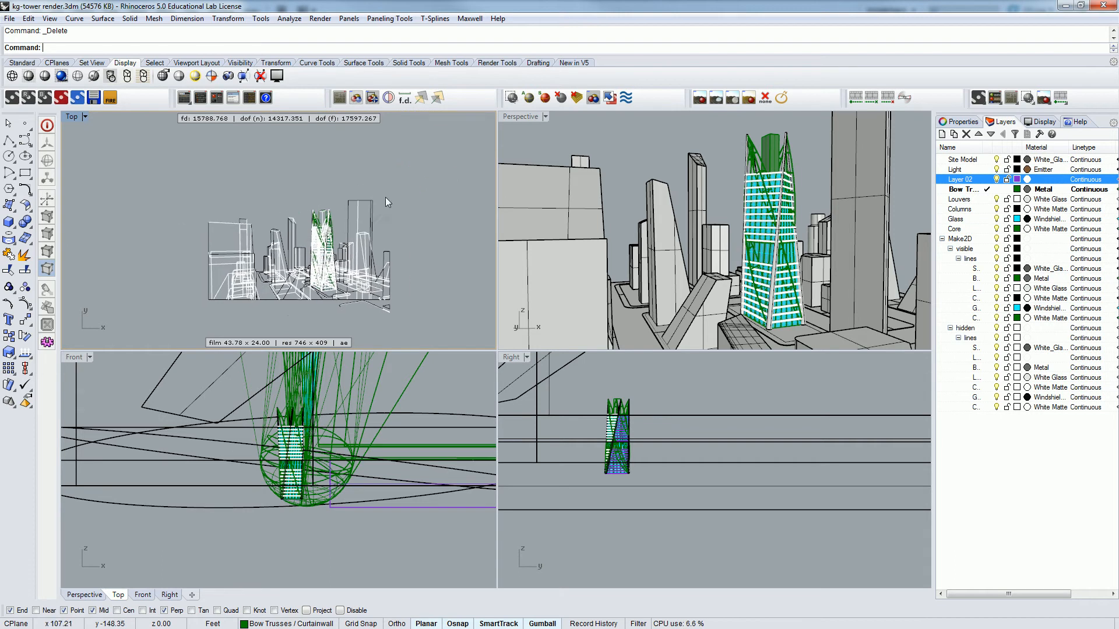
key("ctrl+a")
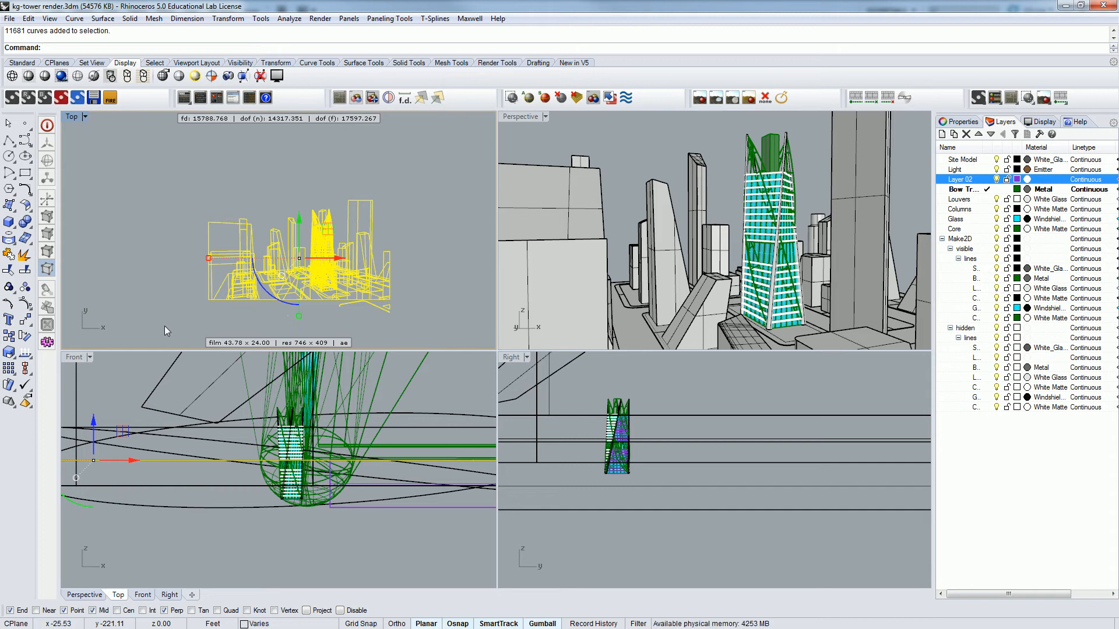
left_click(11, 18)
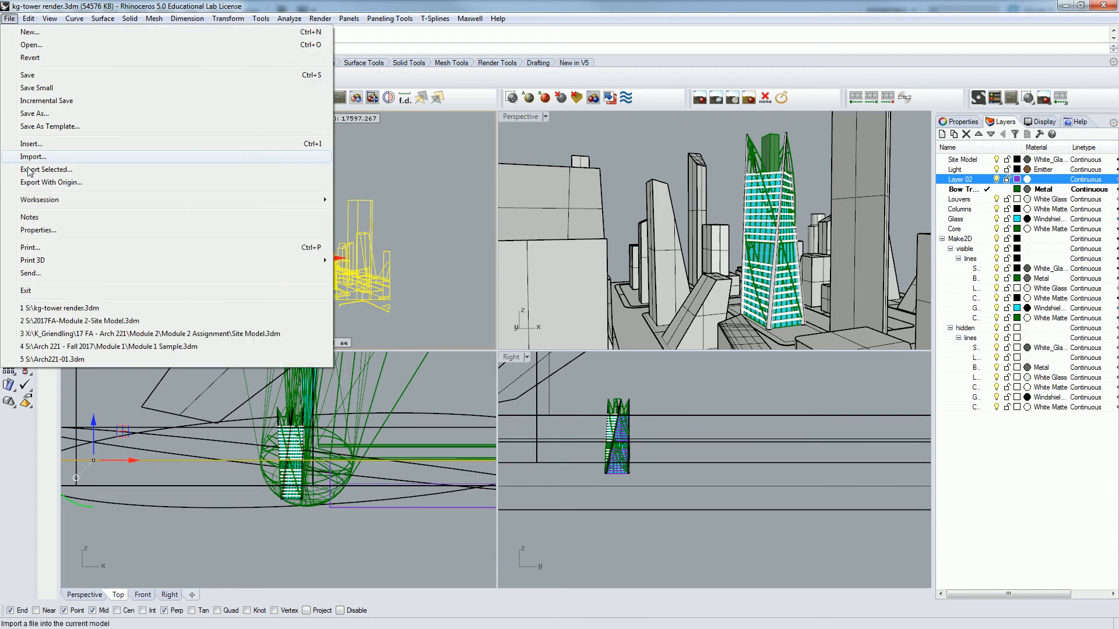
left_click(68, 172)
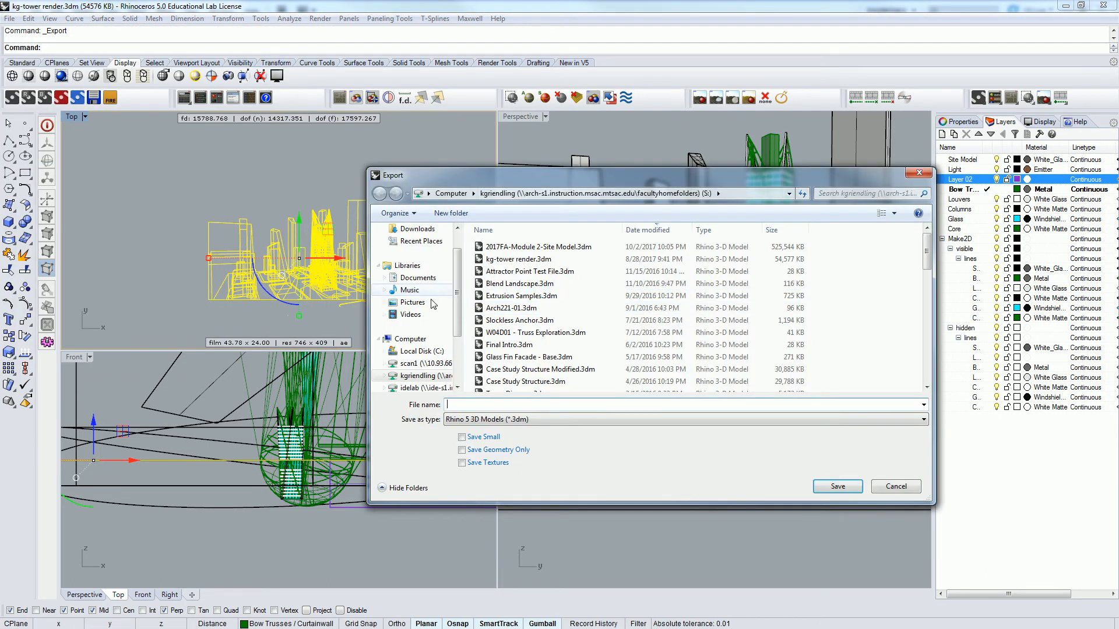
left_click(415, 377)
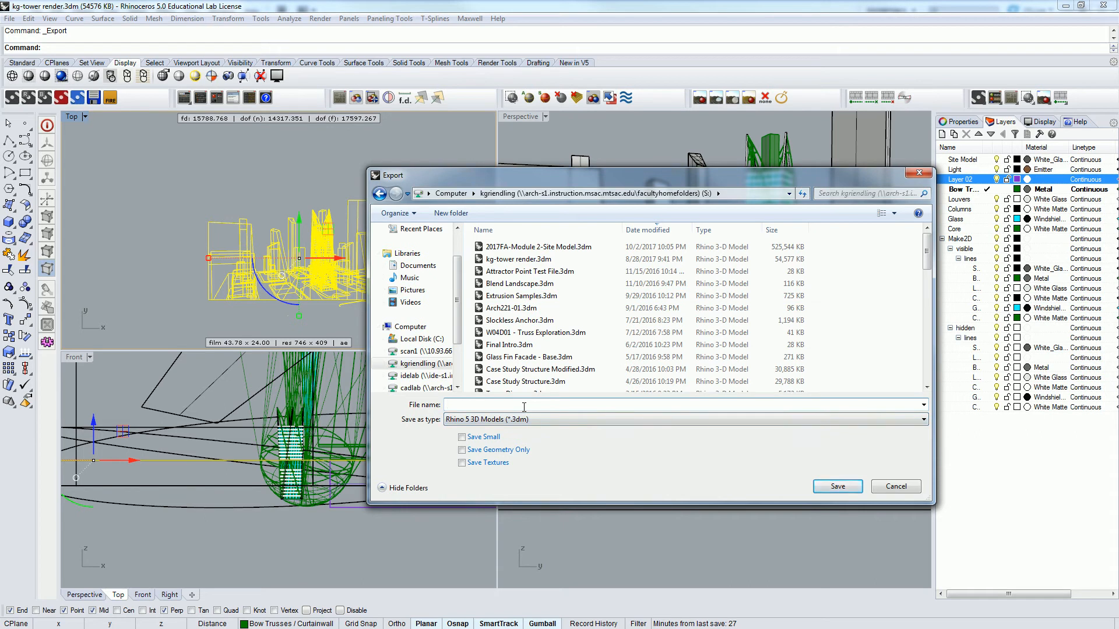
type("Render BG")
left_click(828, 485)
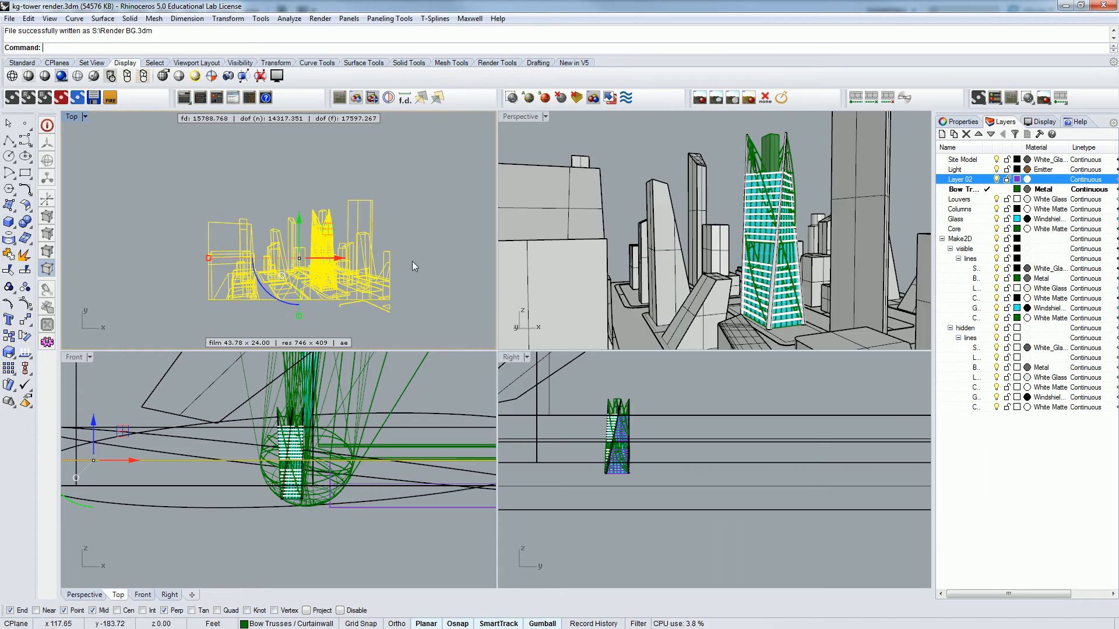
Export the selected linework again as an AutoCAD Drawing (*.dwg) named Render BG
left_click(10, 18)
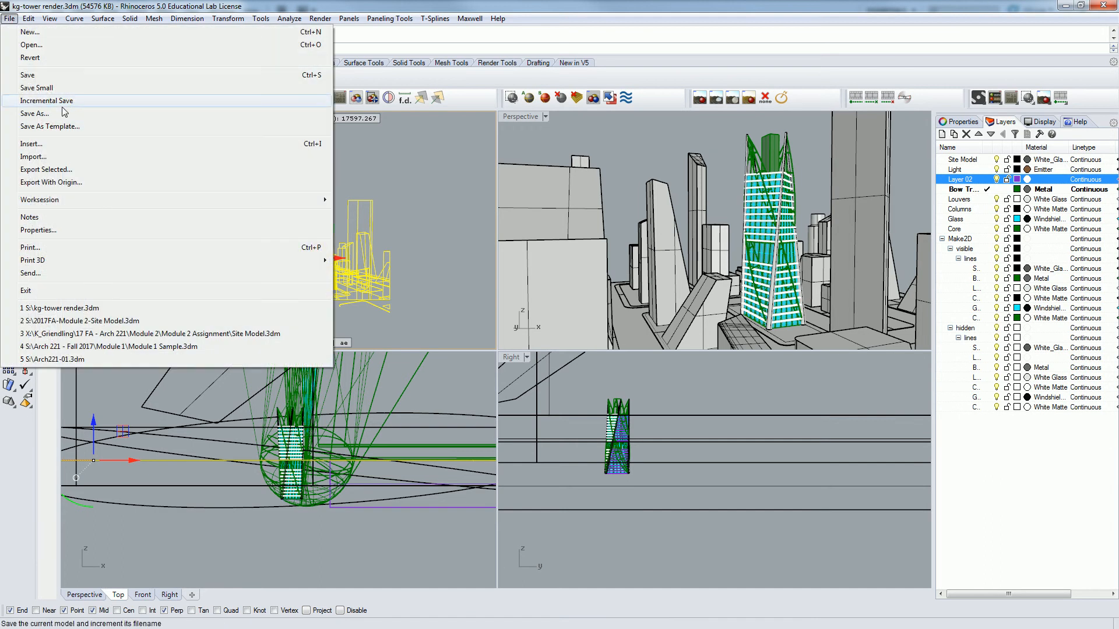
left_click(52, 169)
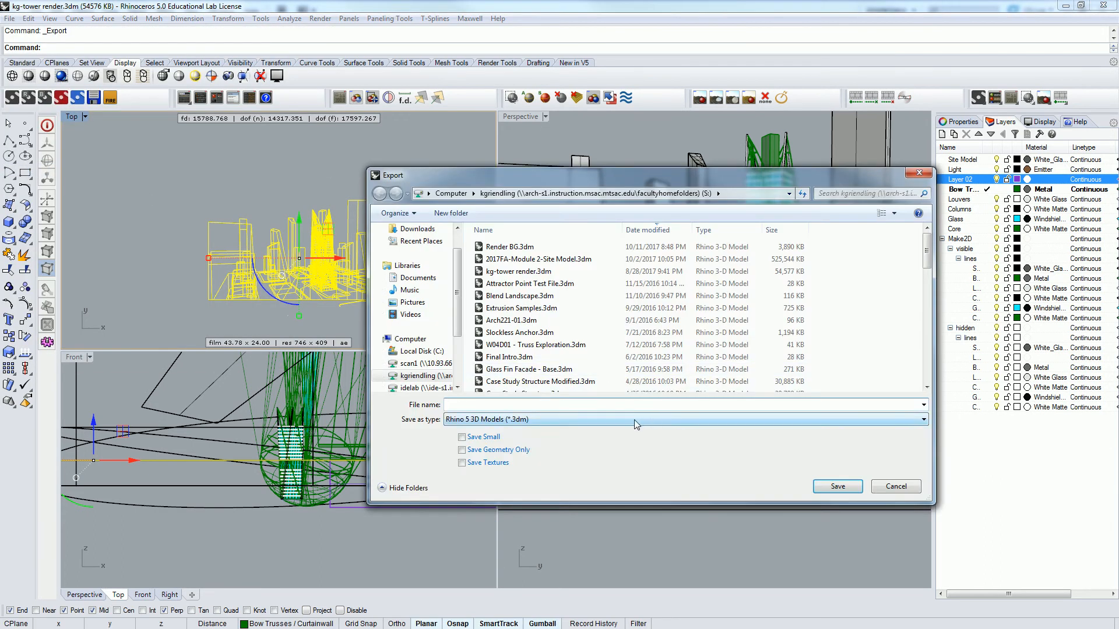
left_click(637, 421)
left_click(510, 219)
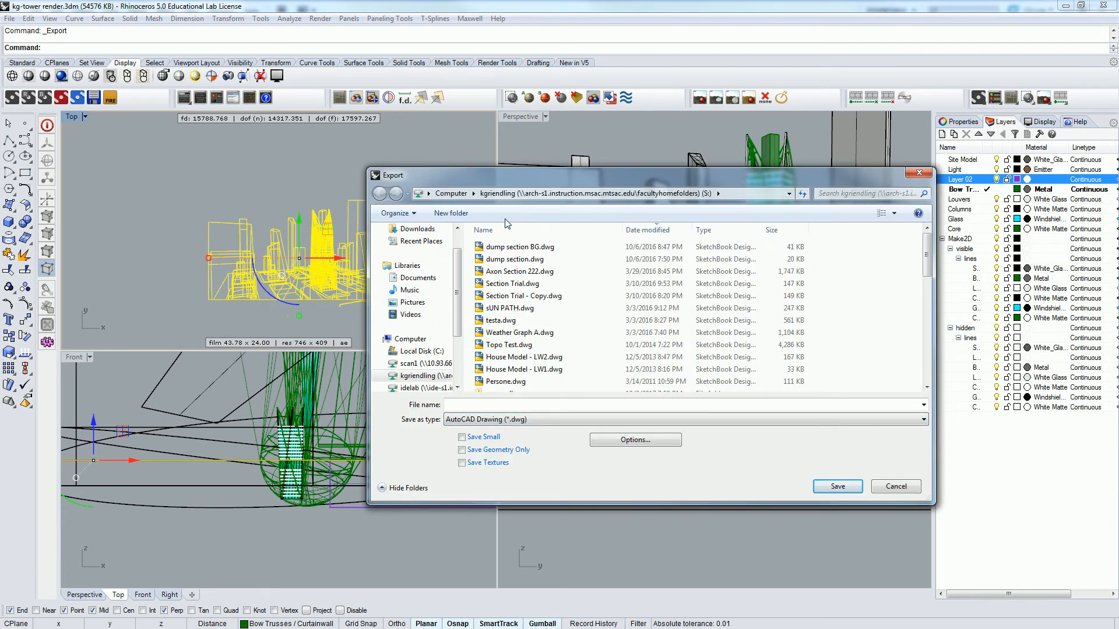
left_click(519, 404)
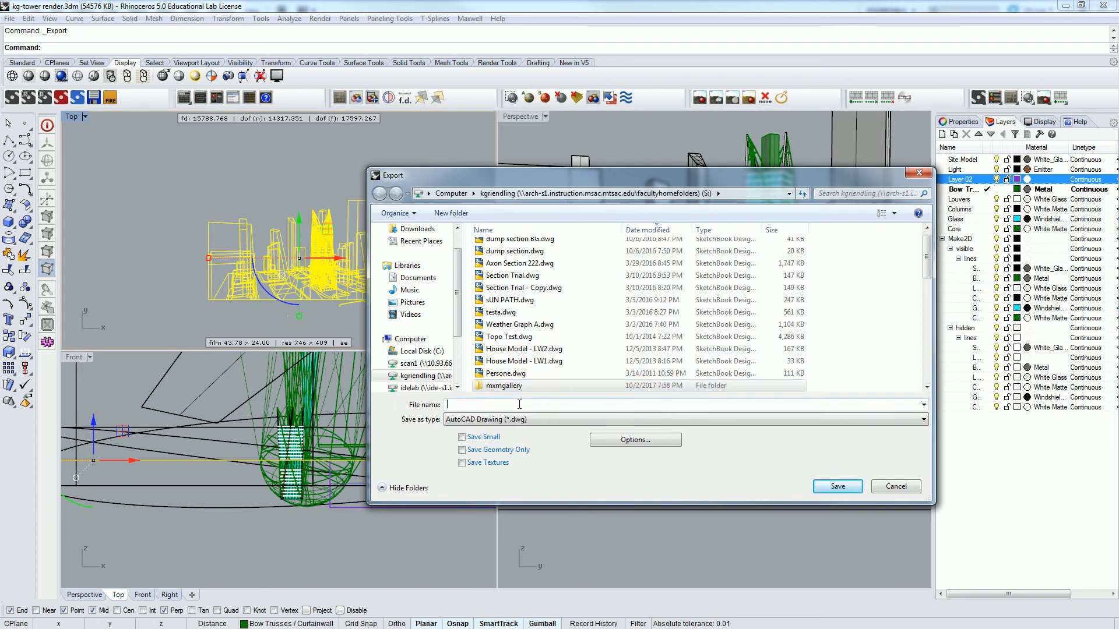
type("Render BG")
left_click(677, 491)
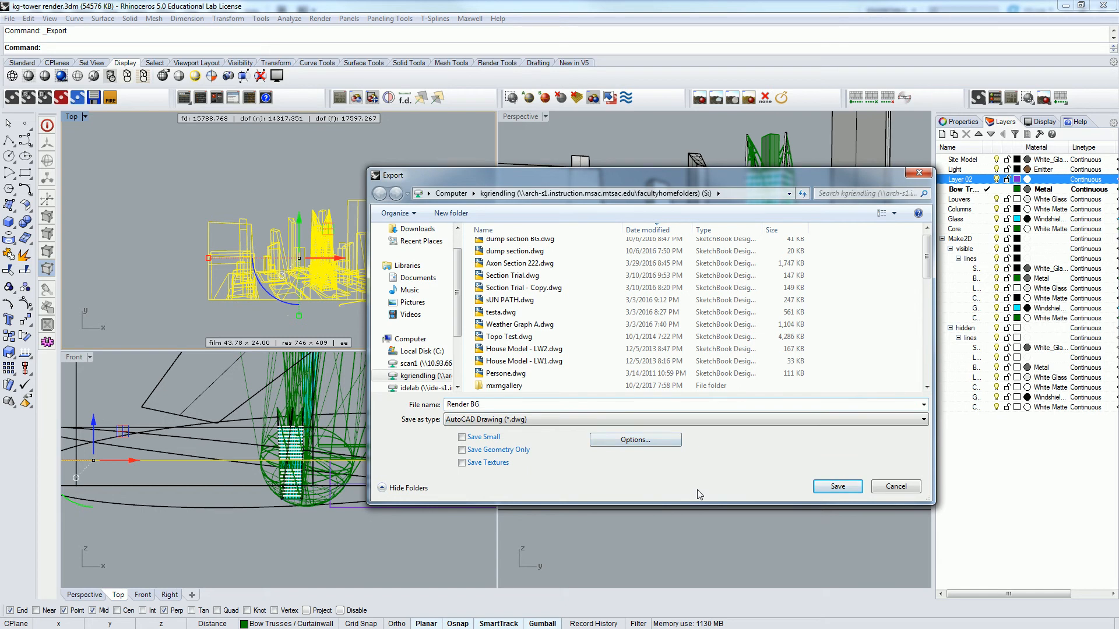
left_click(848, 488)
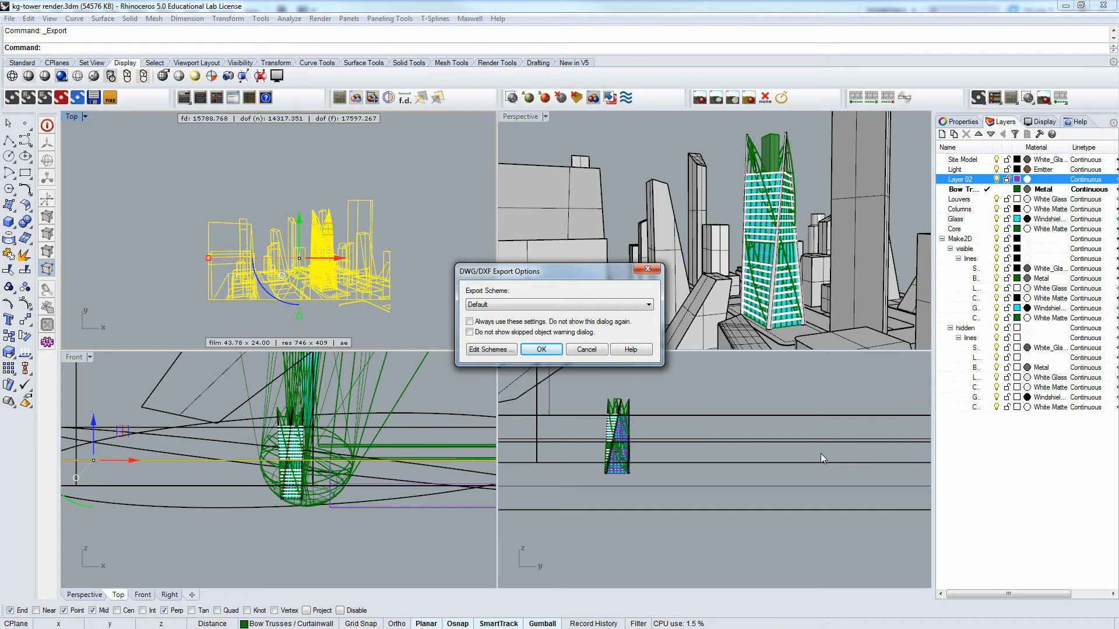
Set the DWG export scheme to 2004 Lines and complete the export
left_click(548, 305)
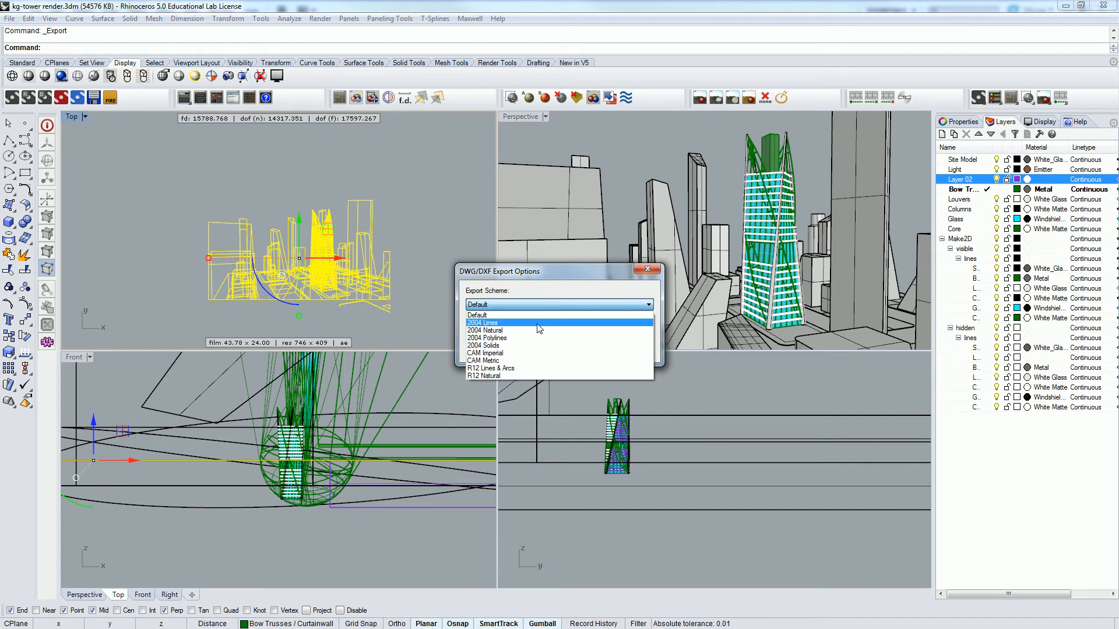
left_click(539, 323)
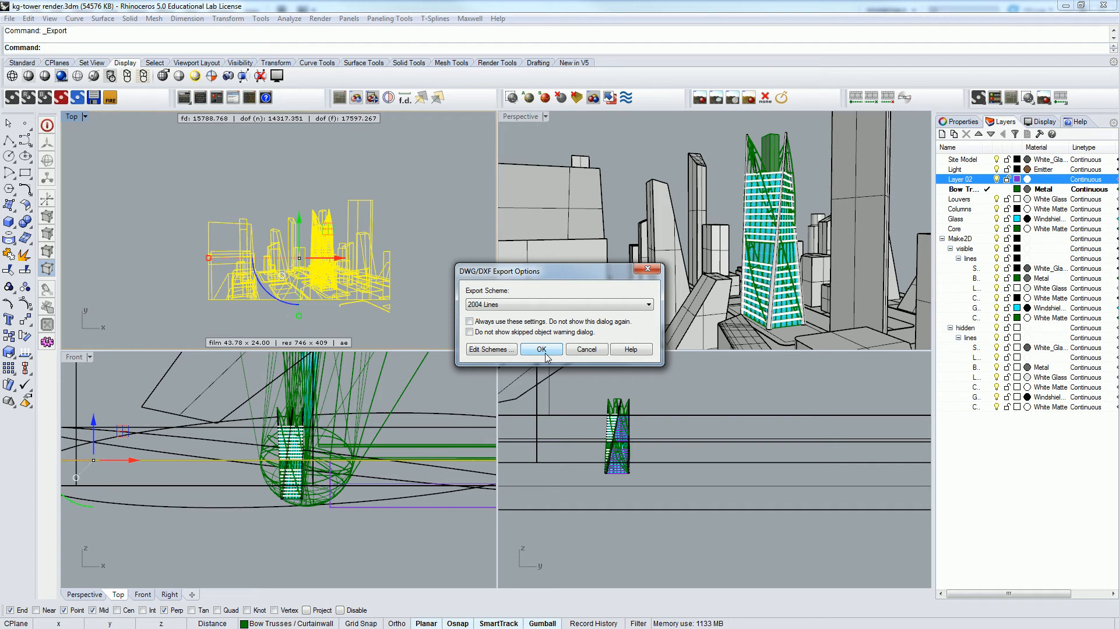
left_click(542, 349)
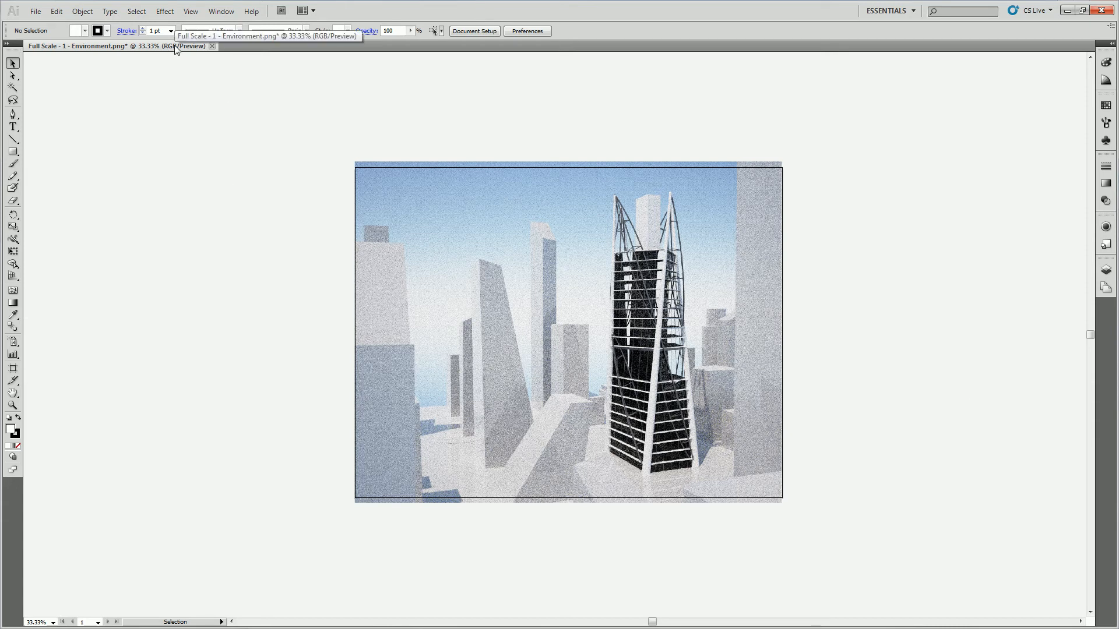
Open Render BG.dwg with its artwork scaled to fit the artboard, and bring up its layer list
left_click(35, 11)
left_click(59, 49)
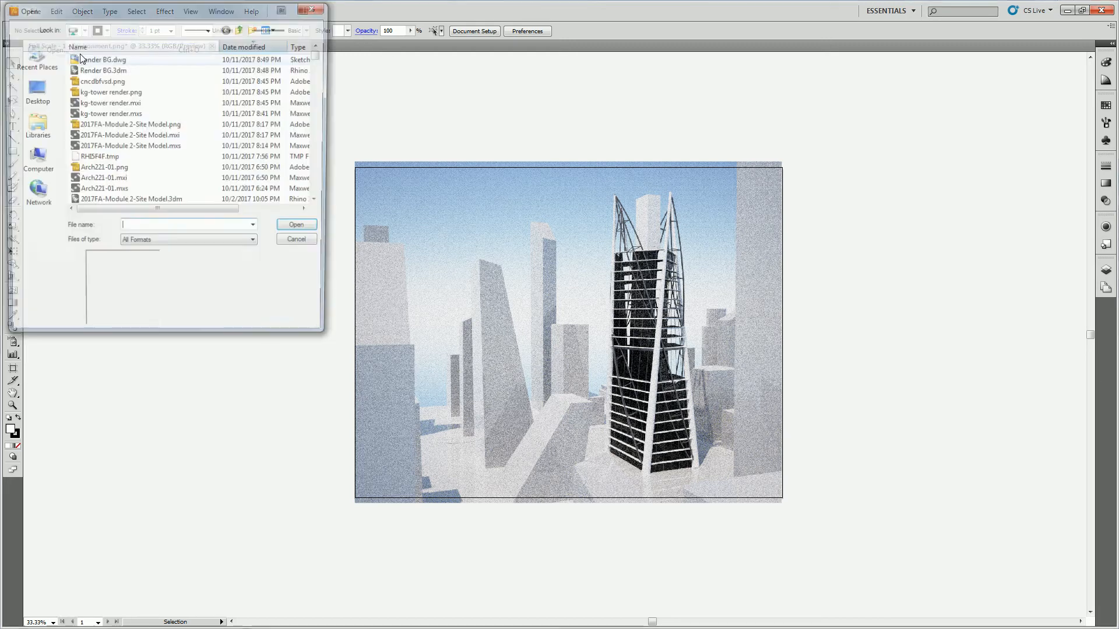
left_click(102, 58)
left_click(294, 229)
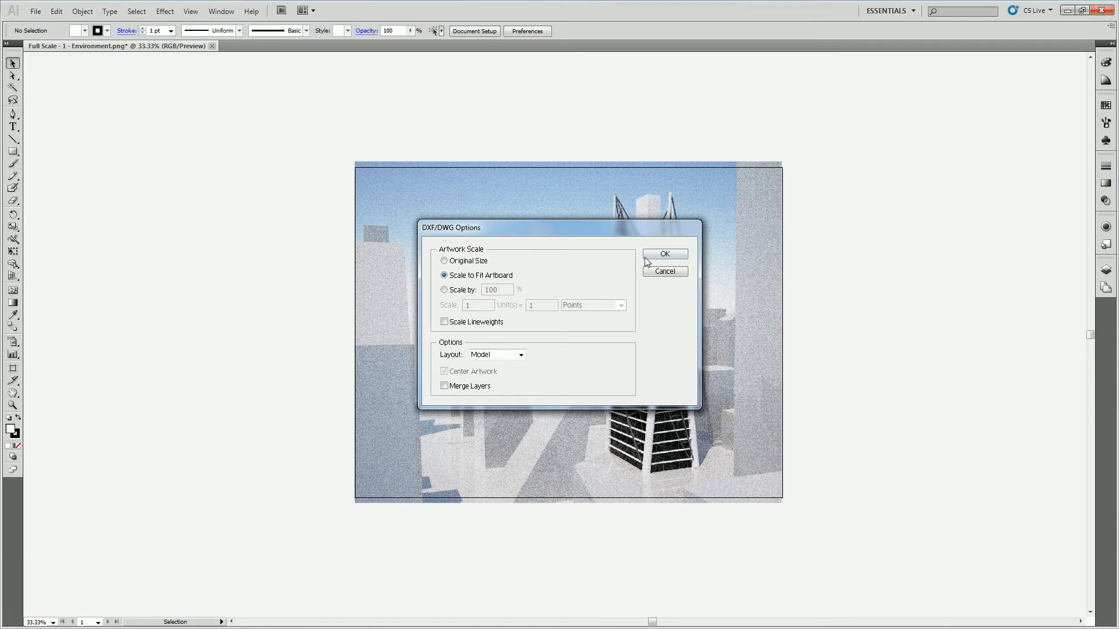
left_click(665, 254)
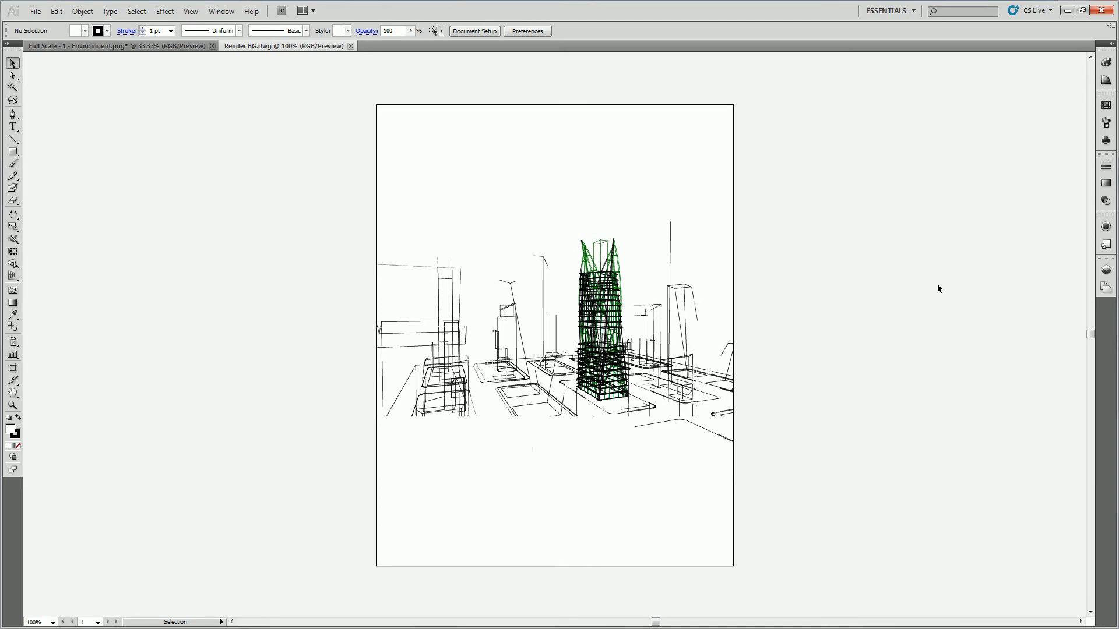
left_click(1106, 270)
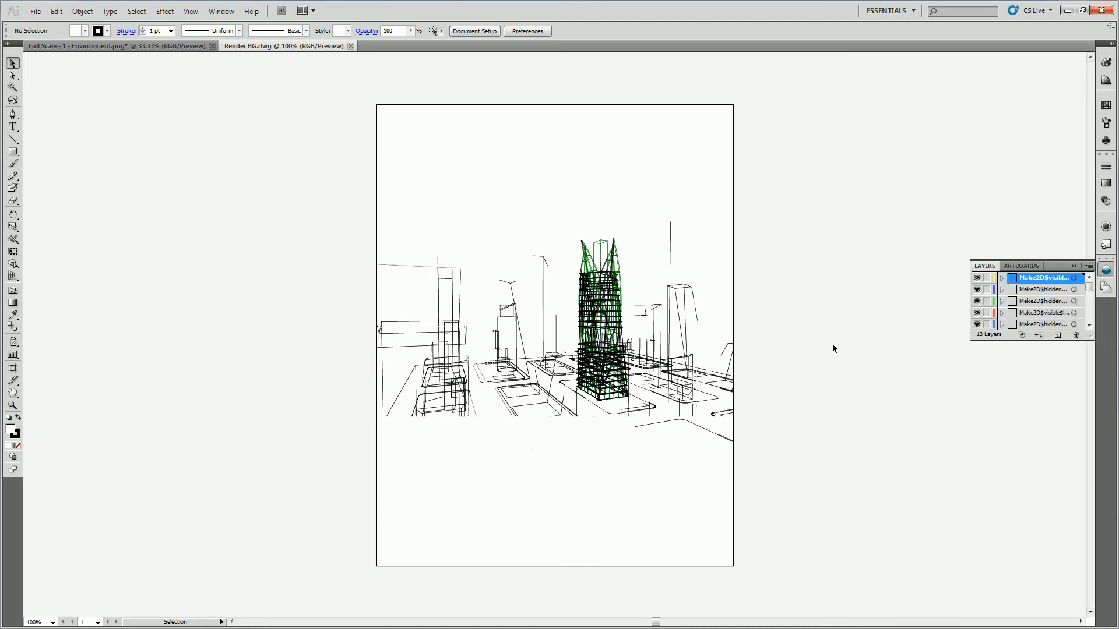
scroll(1051, 296, "down", 2)
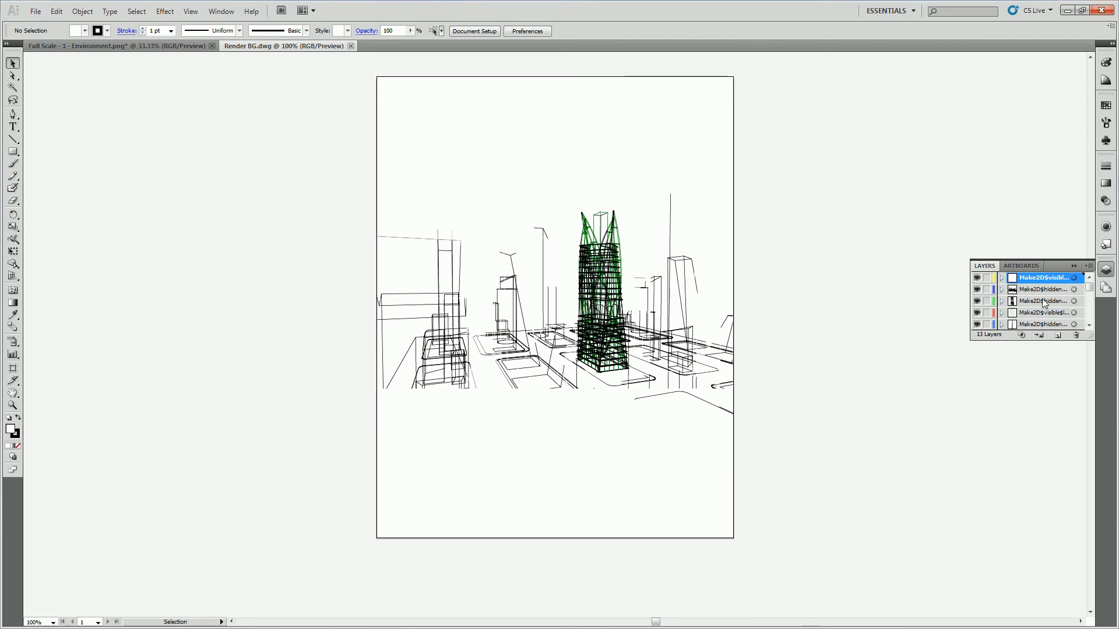
mouse_move(1092, 293)
left_mouse_down()
mouse_move(1094, 332)
mouse_move(1093, 292)
left_mouse_up()
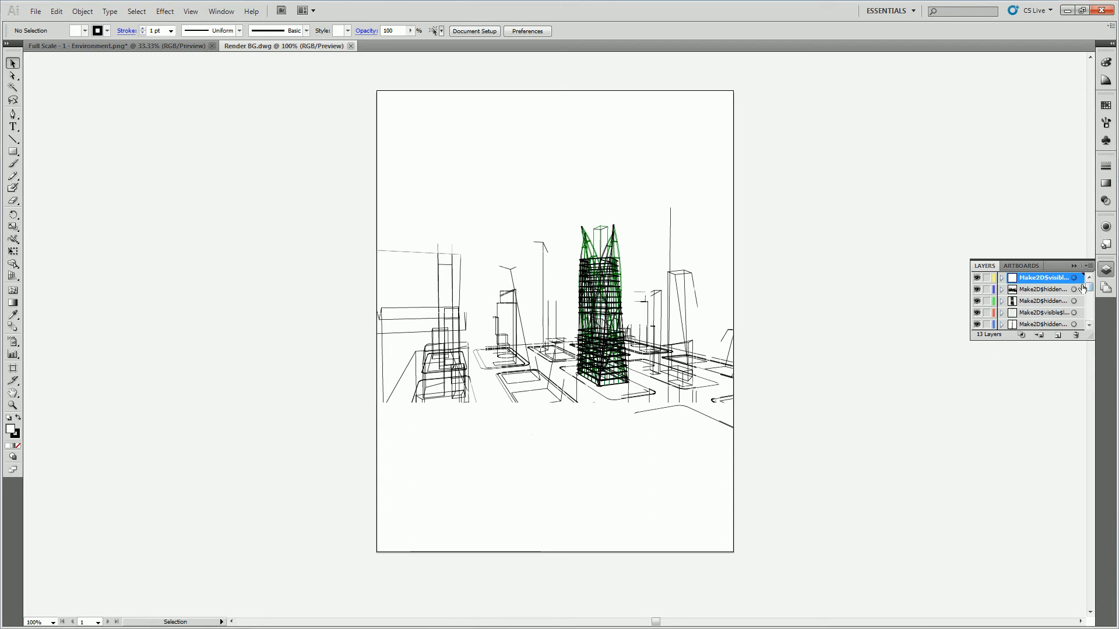
Try to place Render BG.dwg over the render in the Full Scale - 1 - Environment document, scaled to fit the artboard
left_click(168, 46)
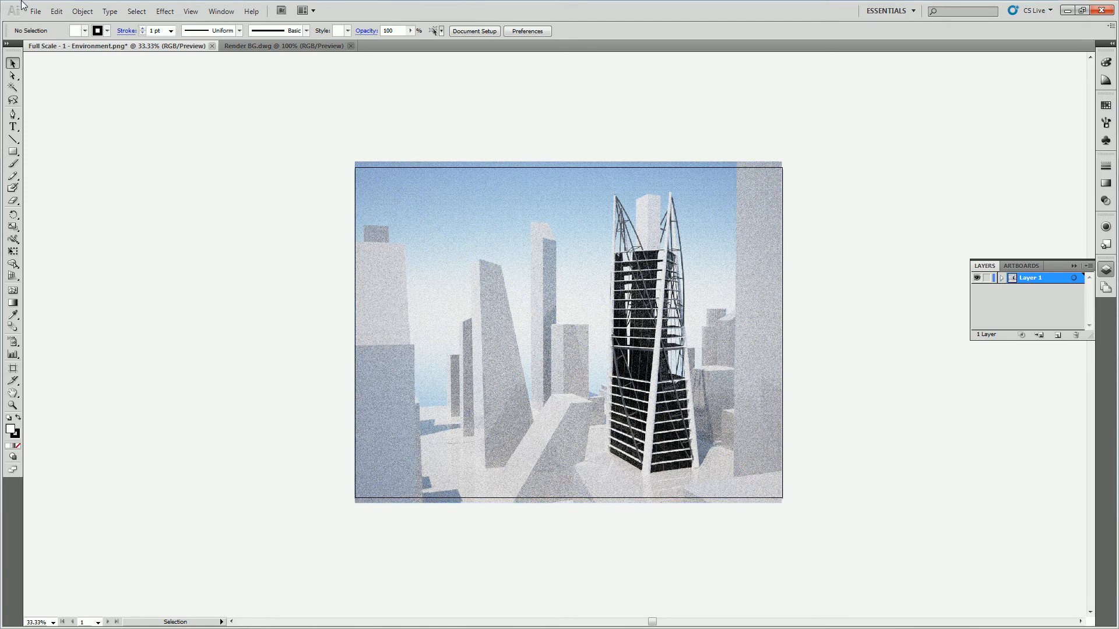
left_click(35, 12)
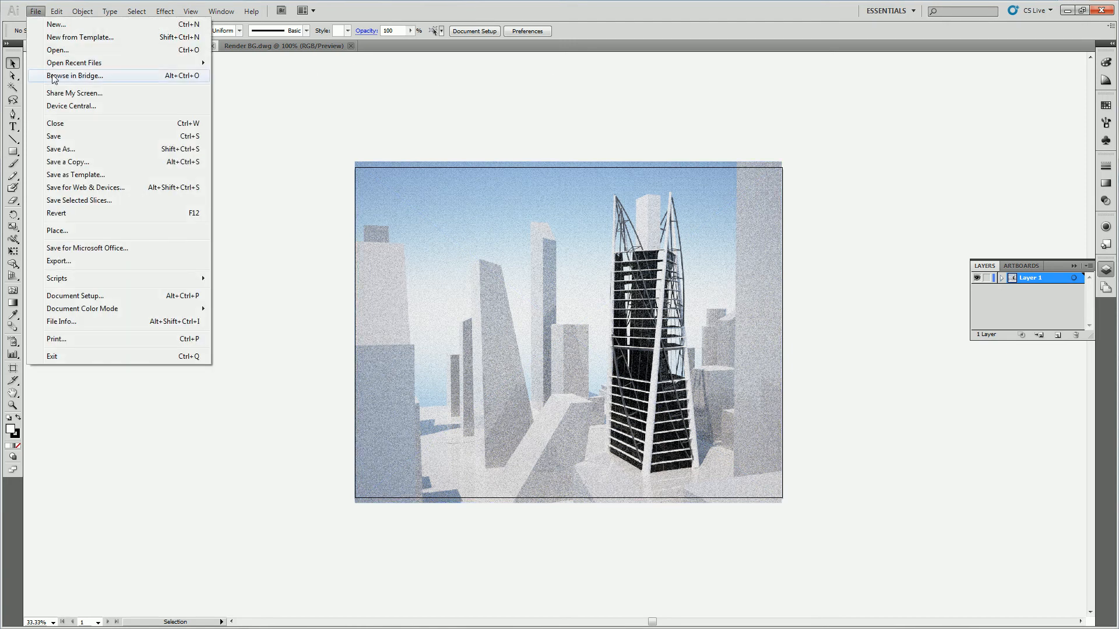
left_click(93, 231)
left_click(100, 59)
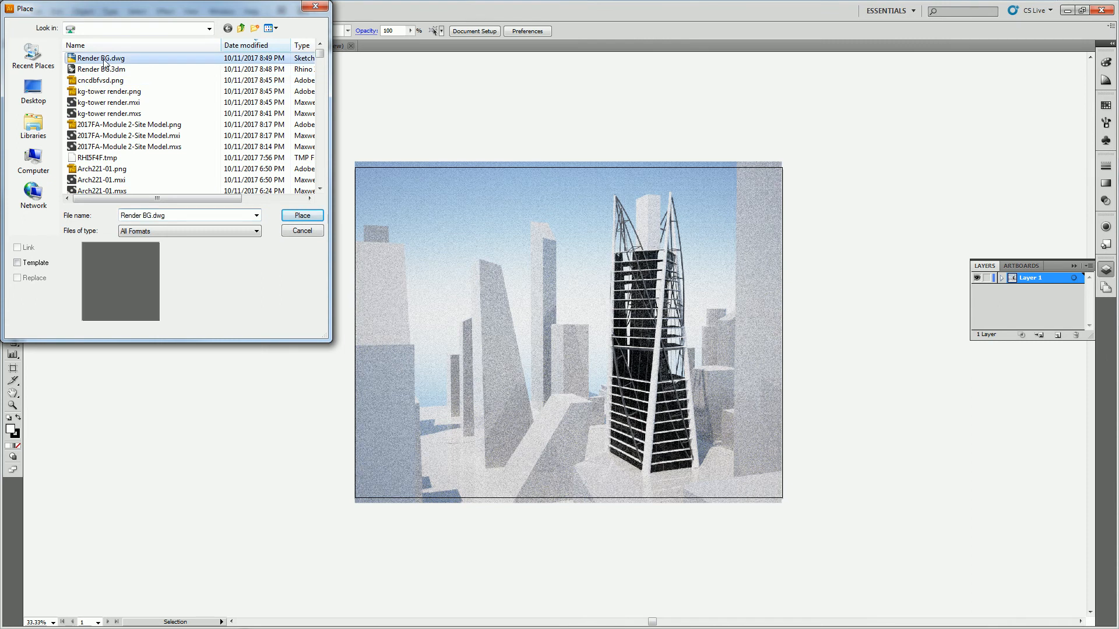
left_click(301, 216)
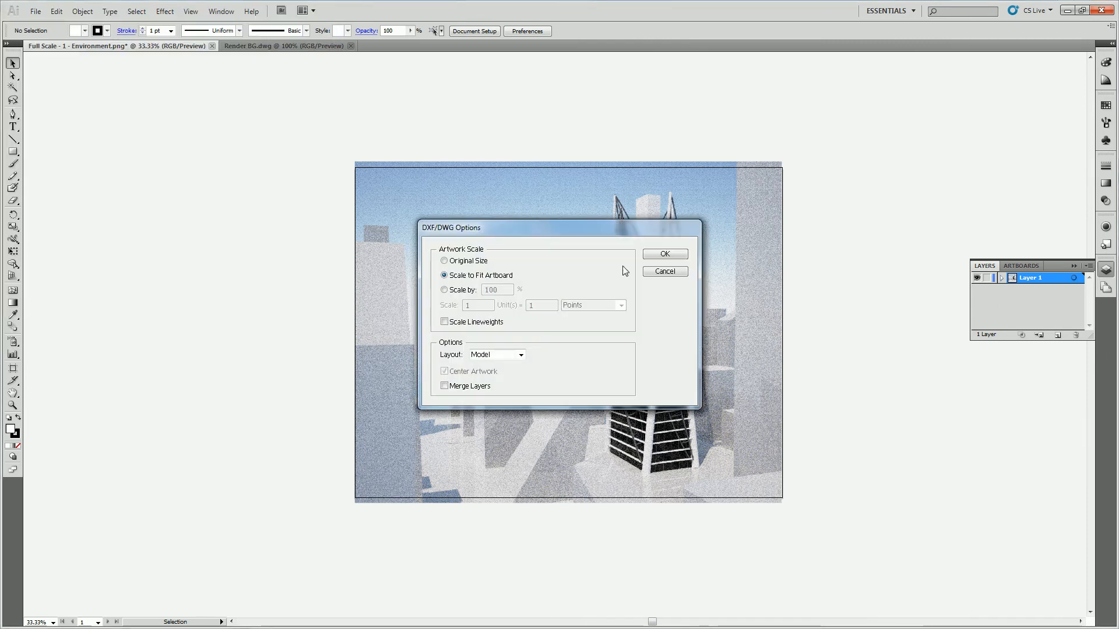
left_click(665, 255)
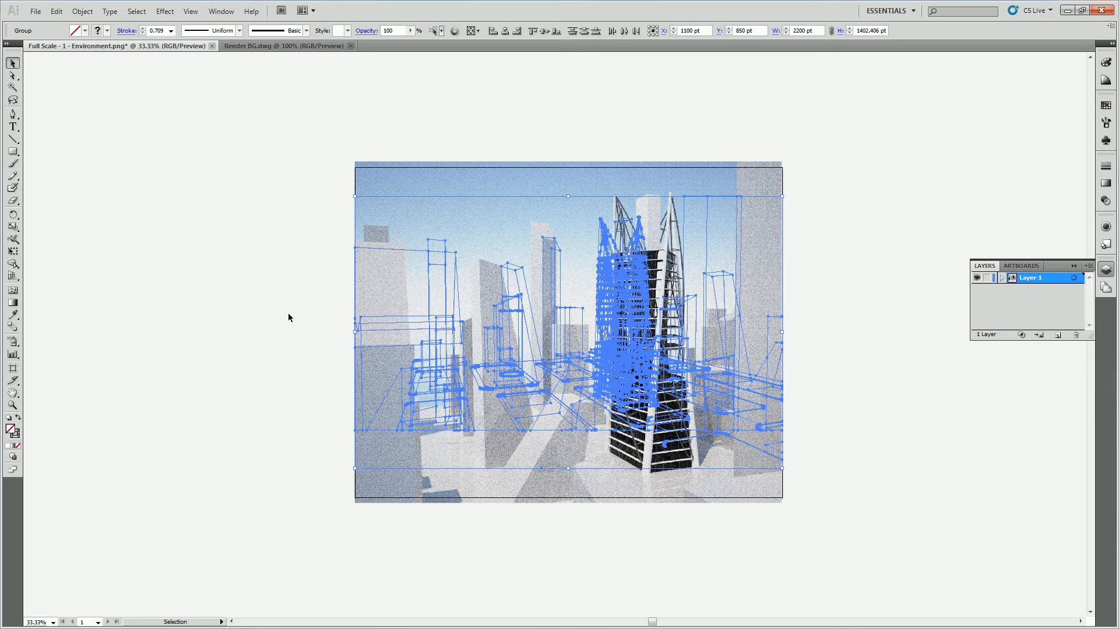
left_click(289, 315)
Copy all linework in the Render BG.dwg document and return to the Full Scale - 1 - Environment document
left_click(279, 43)
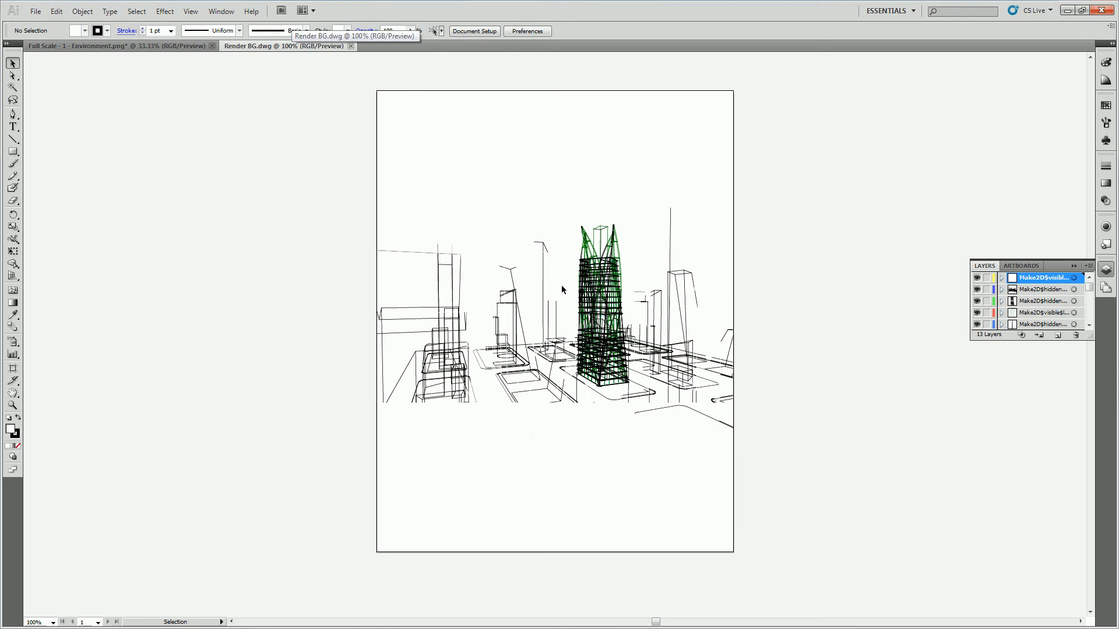
left_click_drag(172, 82, 862, 471)
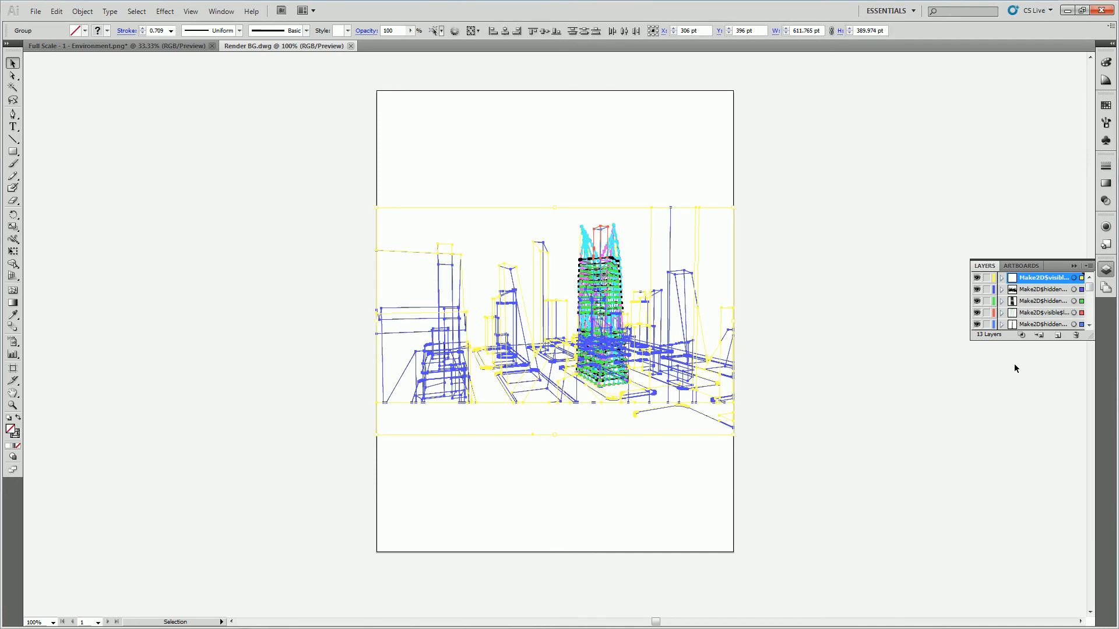
left_click(146, 47)
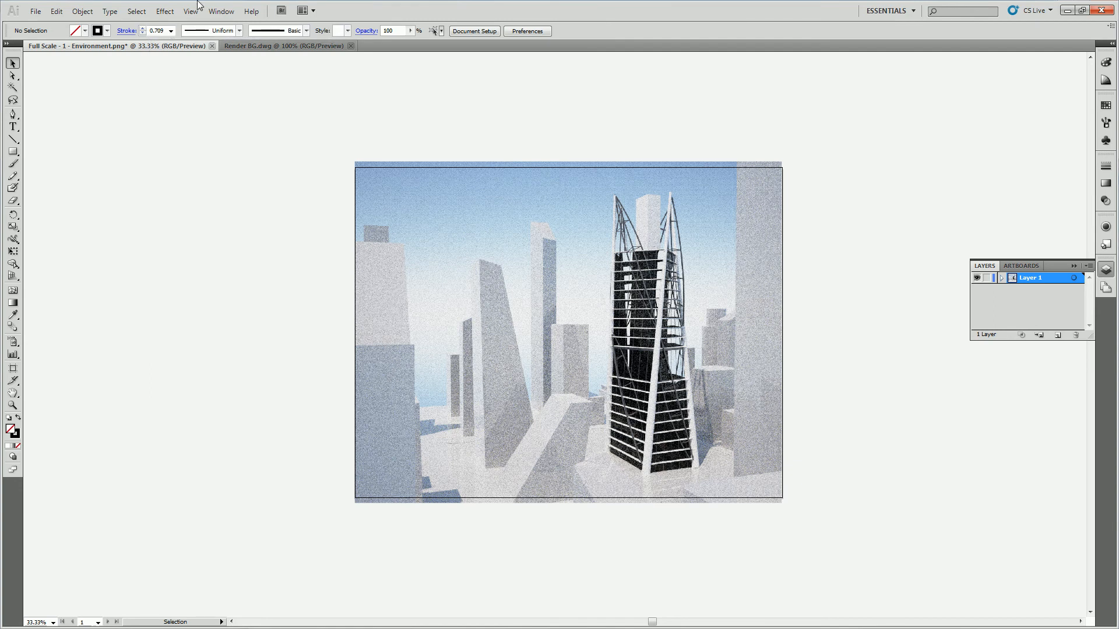
Turn on Paste Remembers Layers and paste the copied linework over the rendered image
left_click(1088, 266)
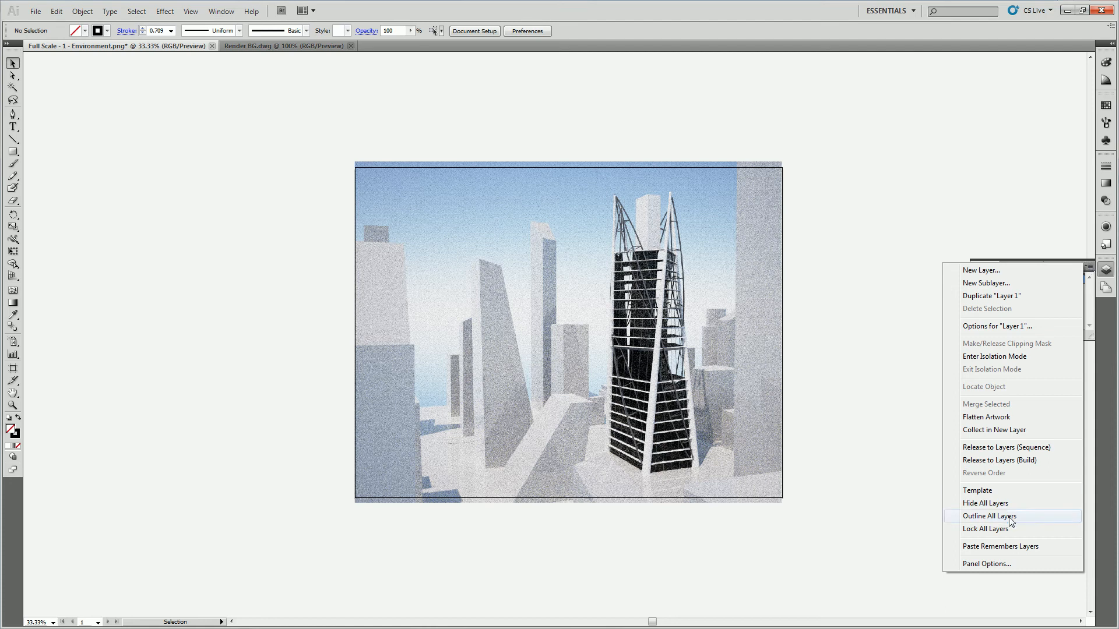
left_click(1000, 547)
left_click(777, 250)
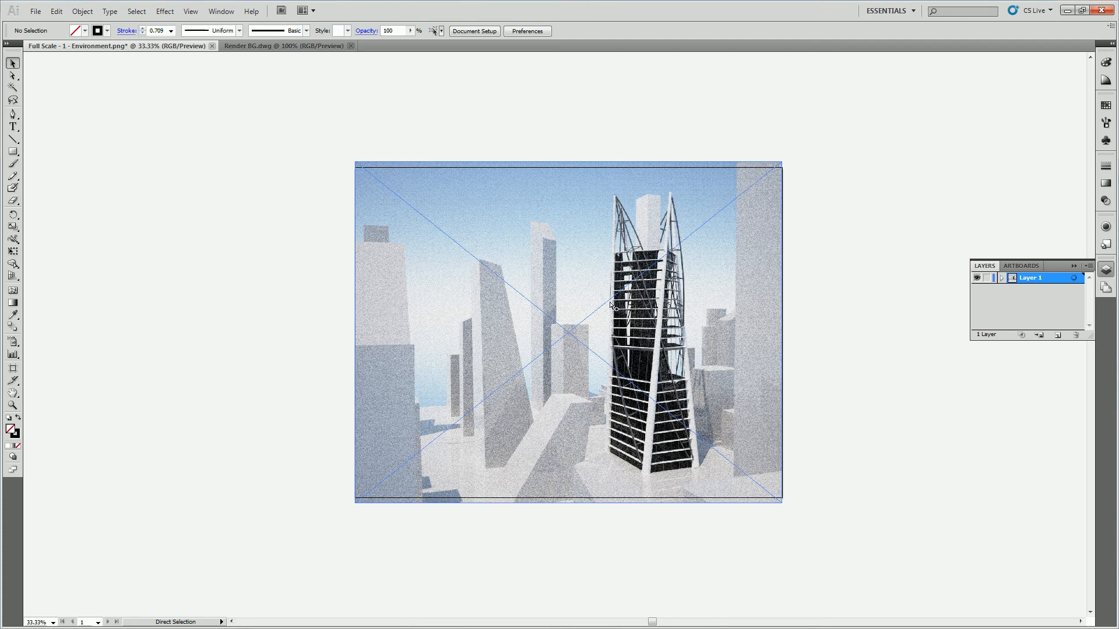
key("ctrl+v")
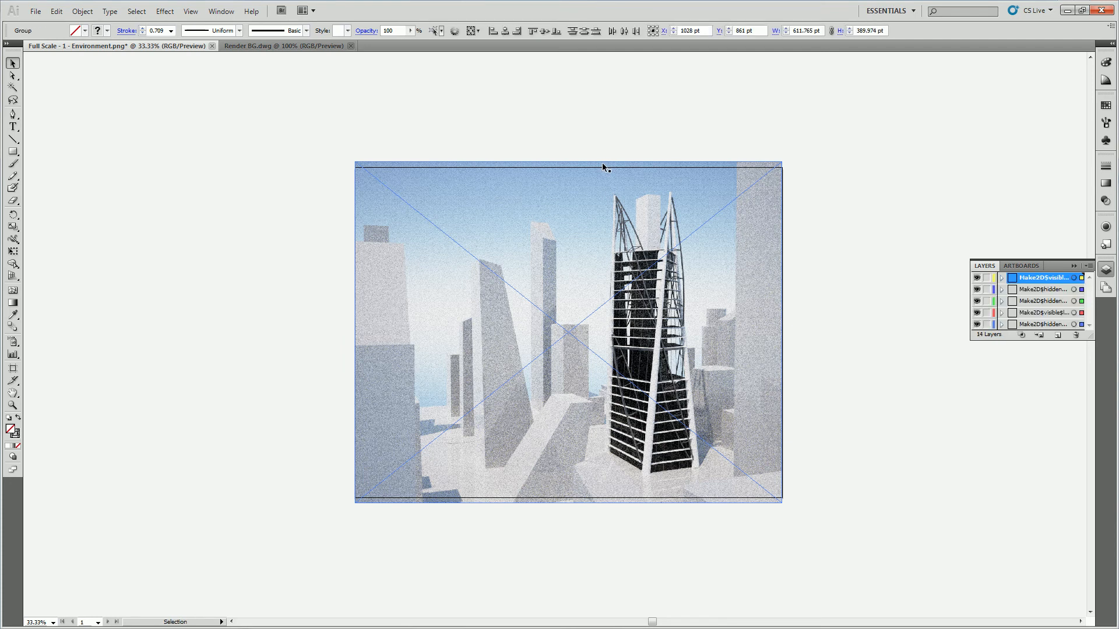
left_click_drag(616, 301, 726, 238, "shift")
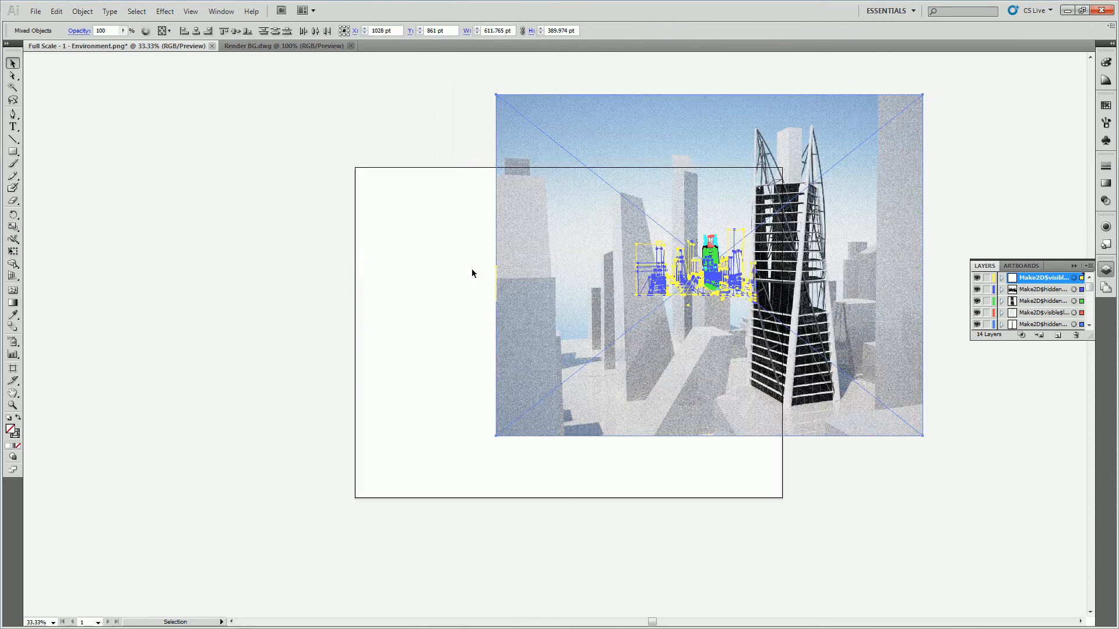
left_click(307, 209)
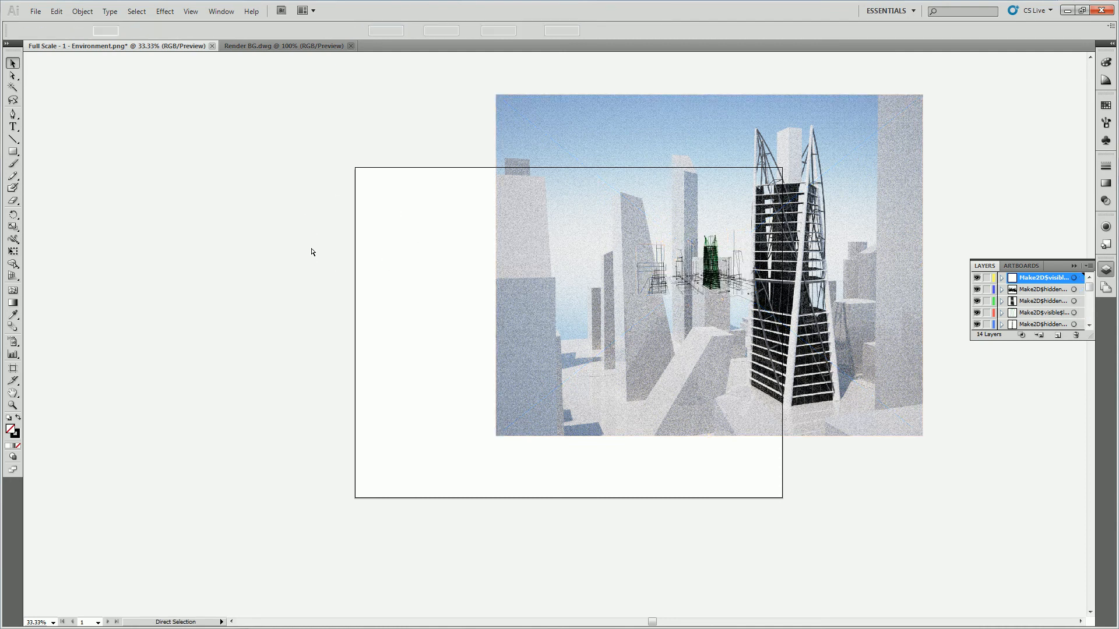
key("ctrl+z")
Select only the pasted linework, without the render, and scale it up proportionally to about 2739 by 1746 pt
left_click_drag(272, 249, 810, 420)
left_click(615, 296)
left_click_drag(613, 299, 828, 173)
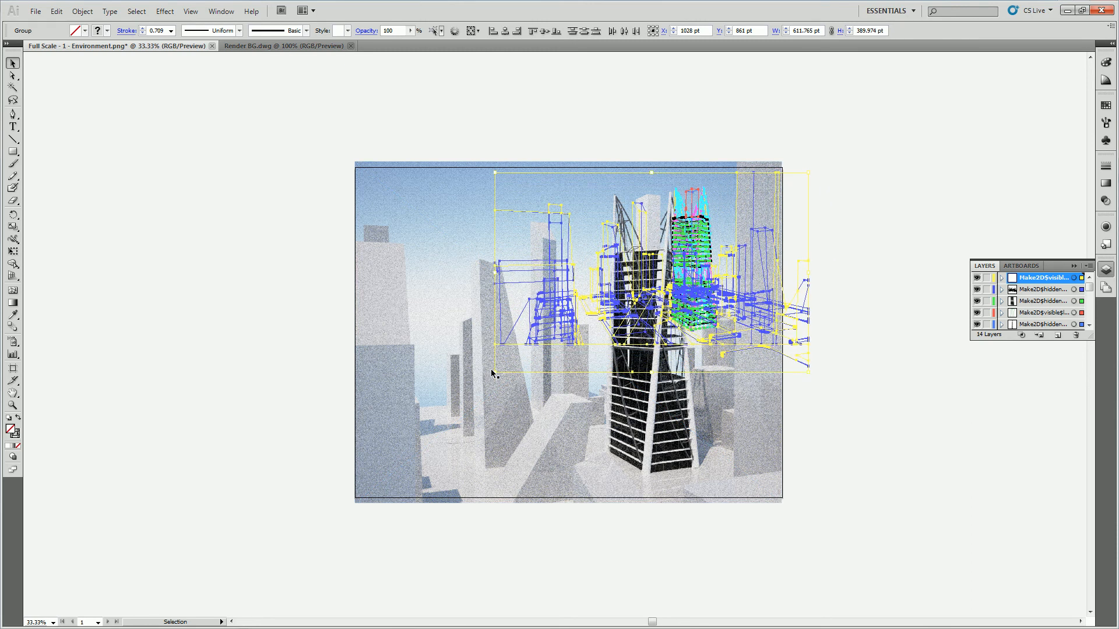
left_click_drag(494, 373, 278, 560, "shift")
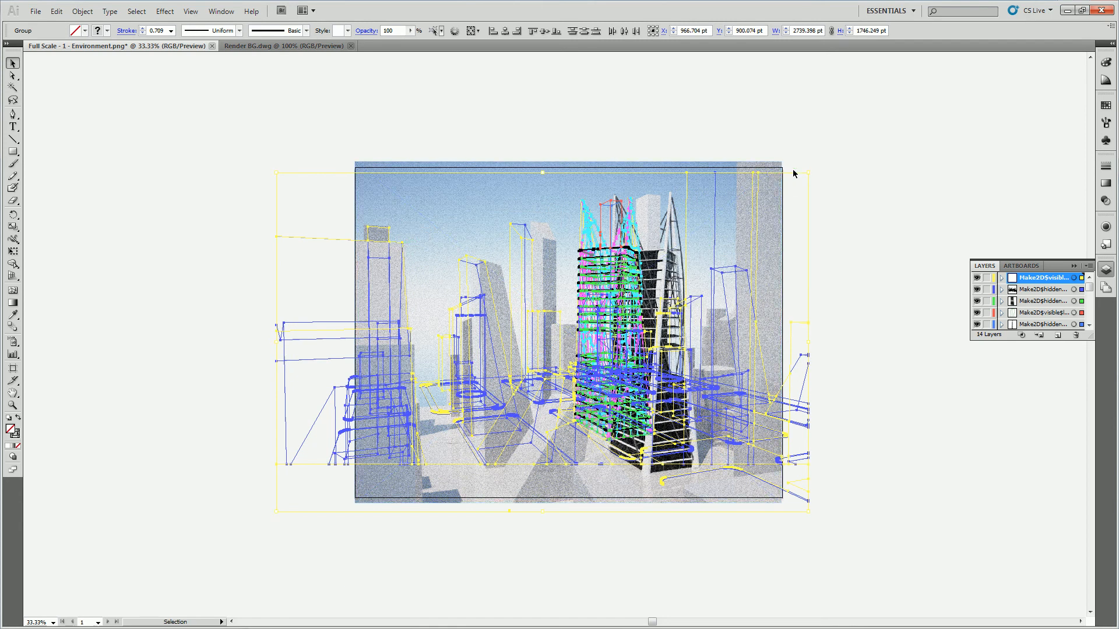
Enlarge the linework to about 3188 by 2032 pt and move it to line up with the rendered tower and surrounding buildings
left_click_drag(809, 172, 915, 133, "shift")
left_click_drag(328, 413, 261, 526, "shift")
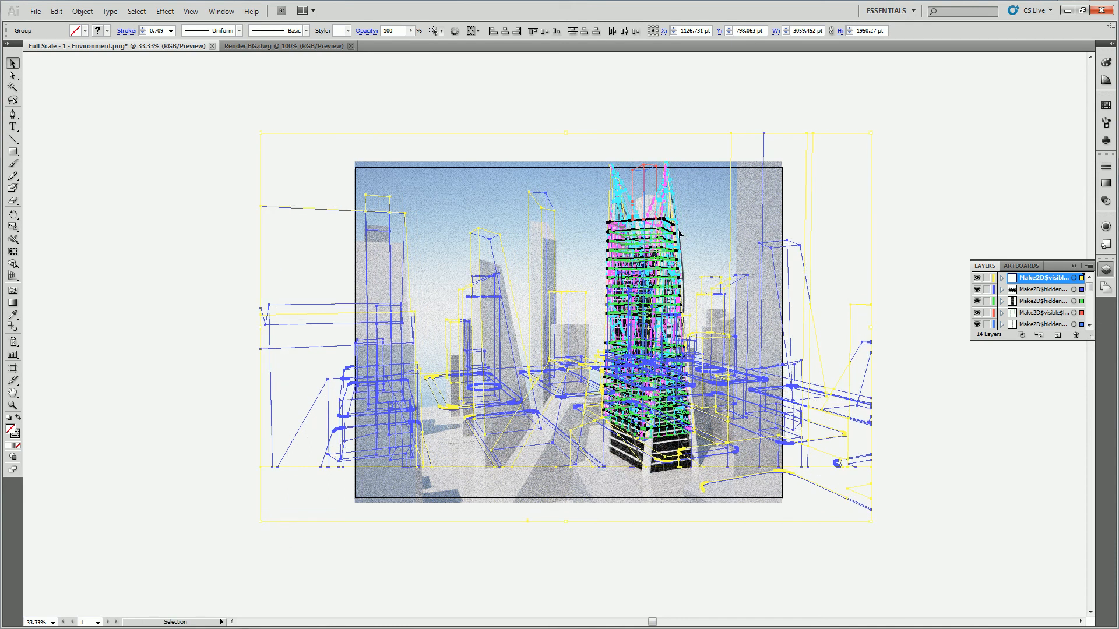
left_click_drag(611, 185, 612, 214)
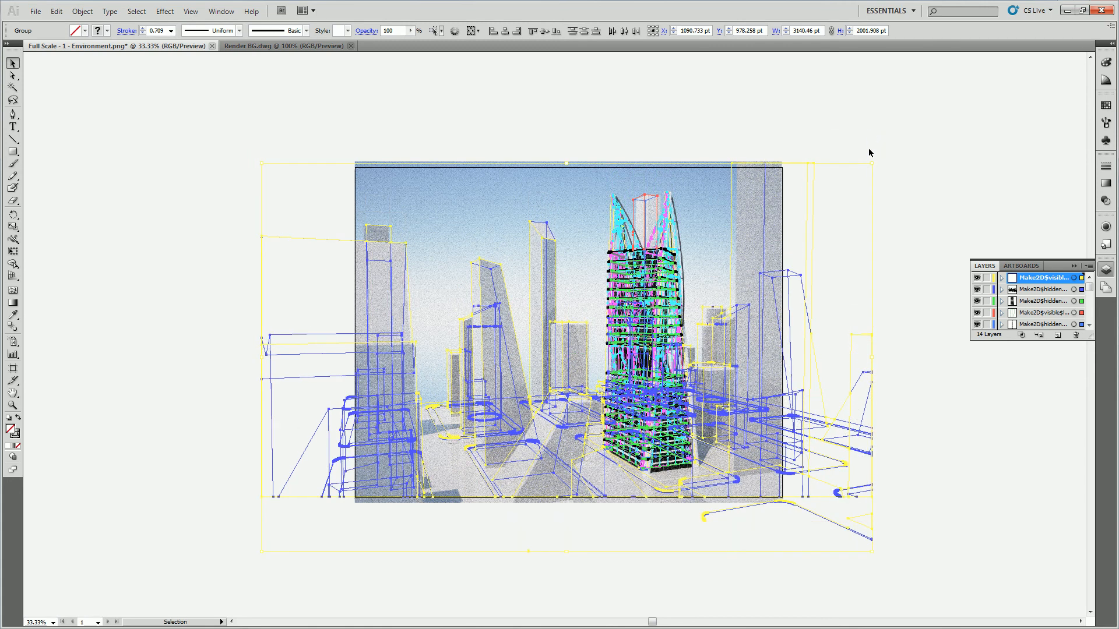
left_click_drag(872, 164, 891, 156)
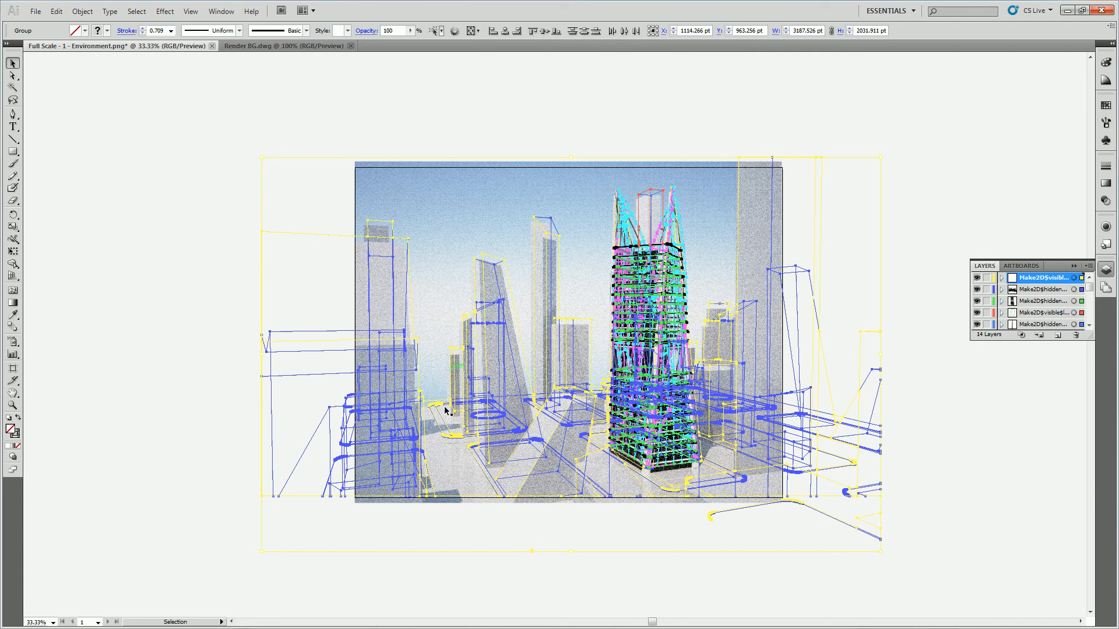
left_click_drag(388, 224, 398, 240)
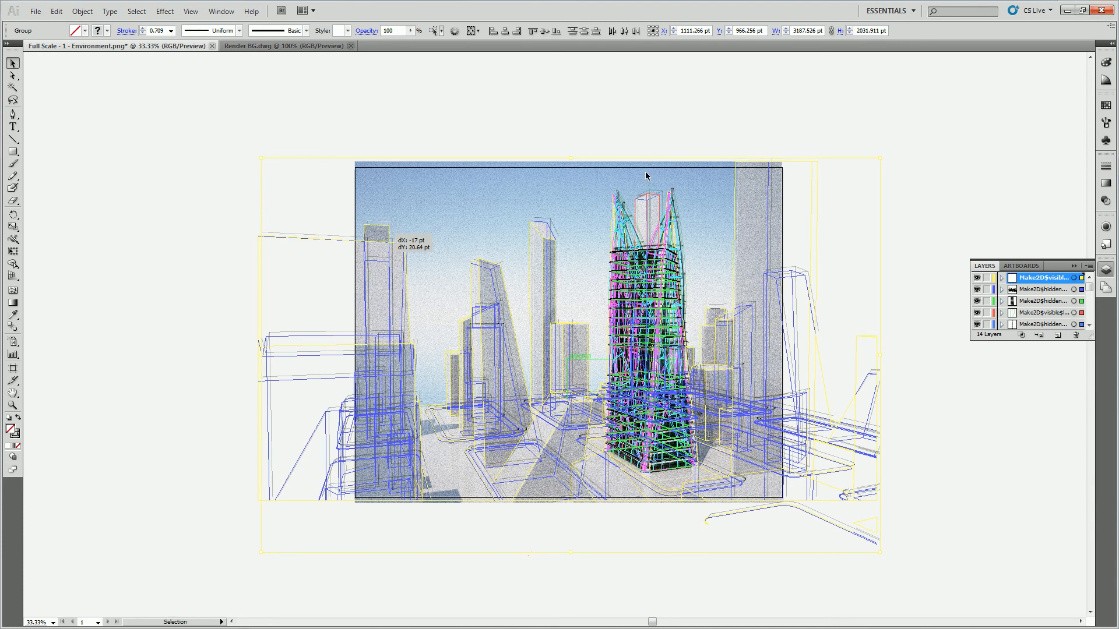
left_click(684, 115)
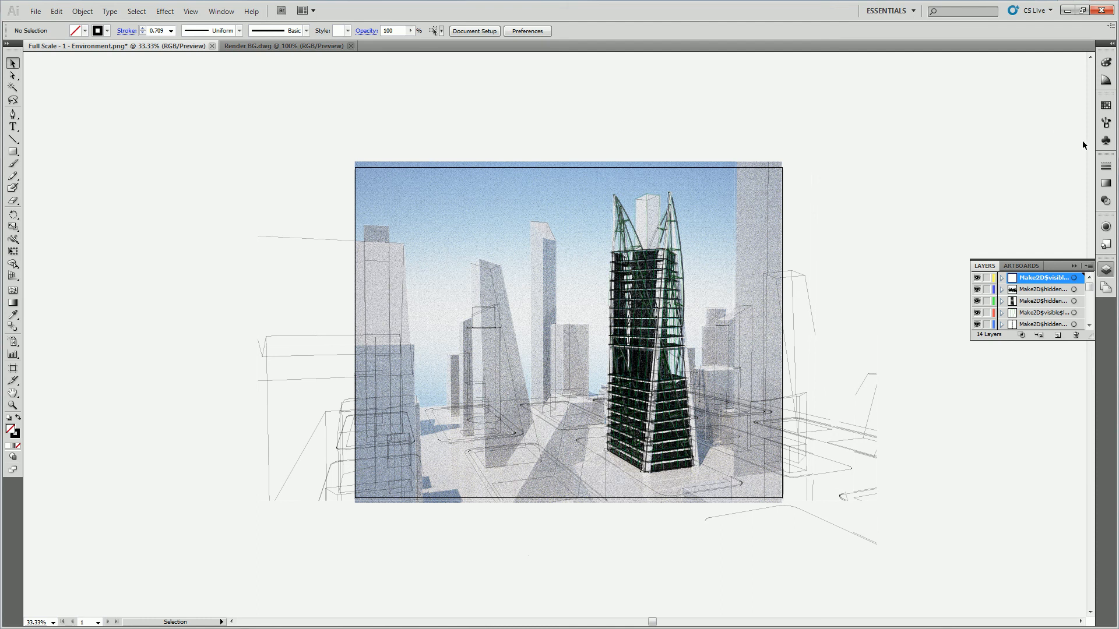
Check the Paste Remembers Layers setting in the layer options
left_click(1105, 166)
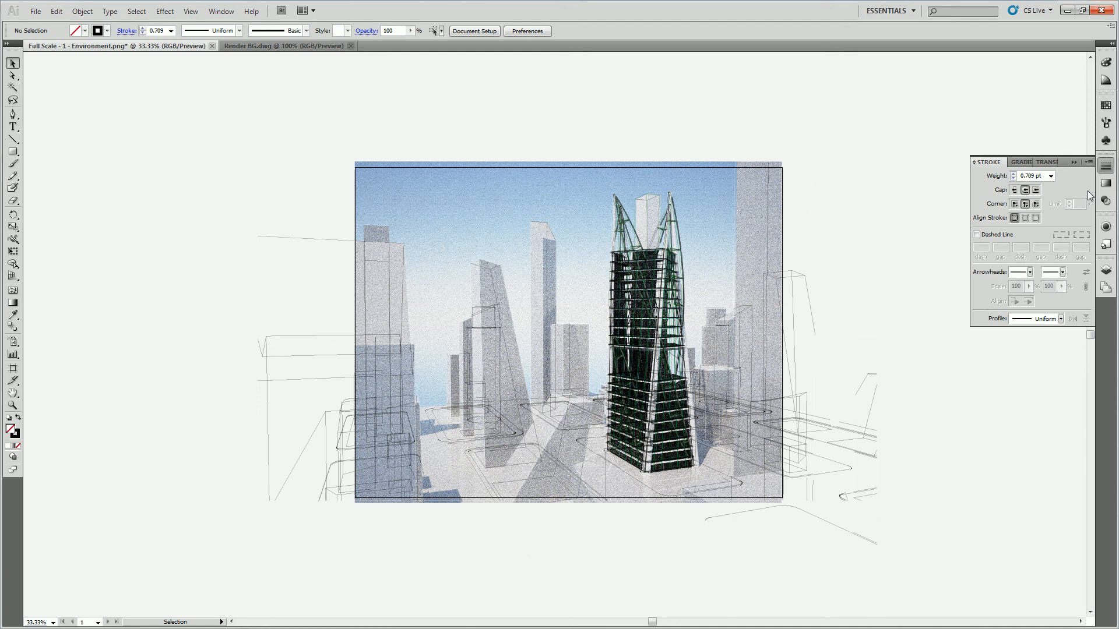
left_click(1107, 273)
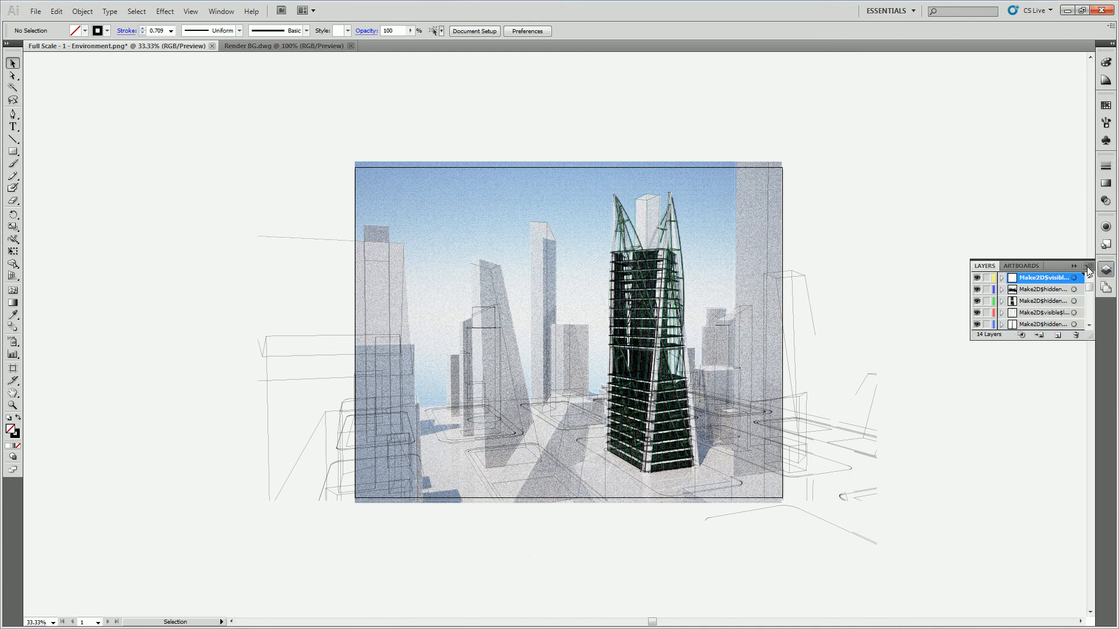
left_click(1088, 267)
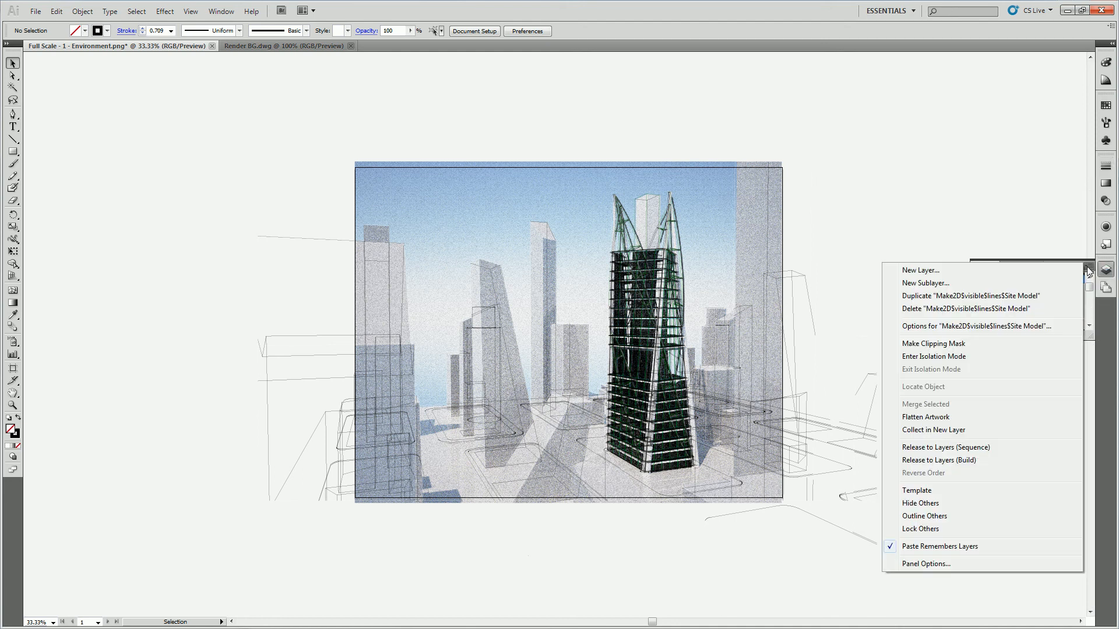